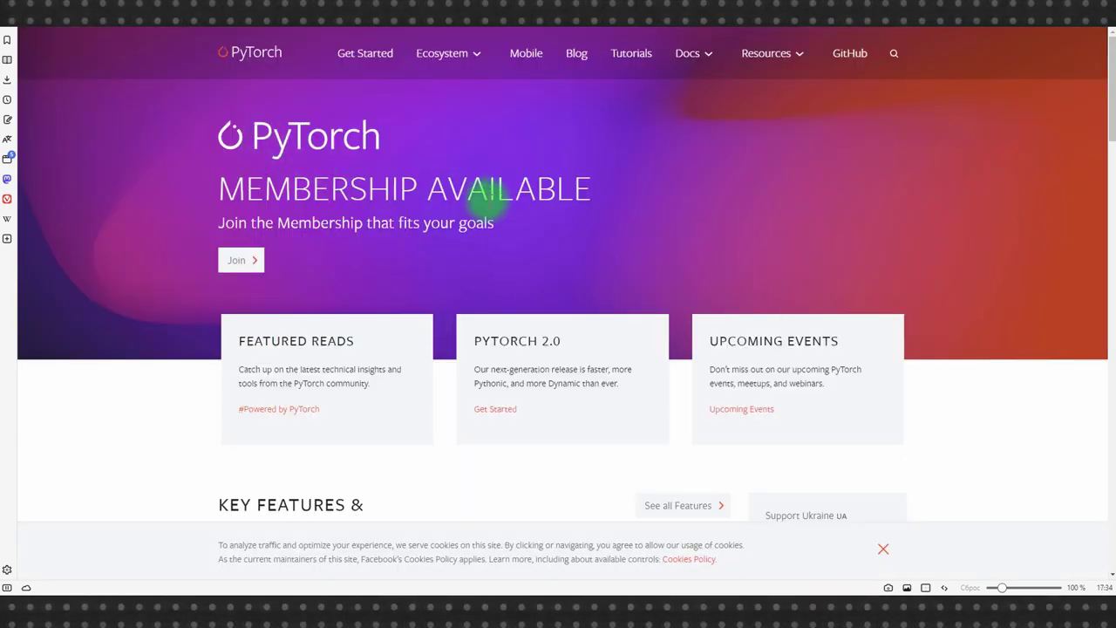
# Copy the PyTorch install command for Windows, Pip and CUDA 11.7, from "install" to the end of the URL
pyautogui.scroll(-4, 493, 209)
pyautogui.scroll(-5, 493, 209)
pyautogui.scroll(1, 491, 209)
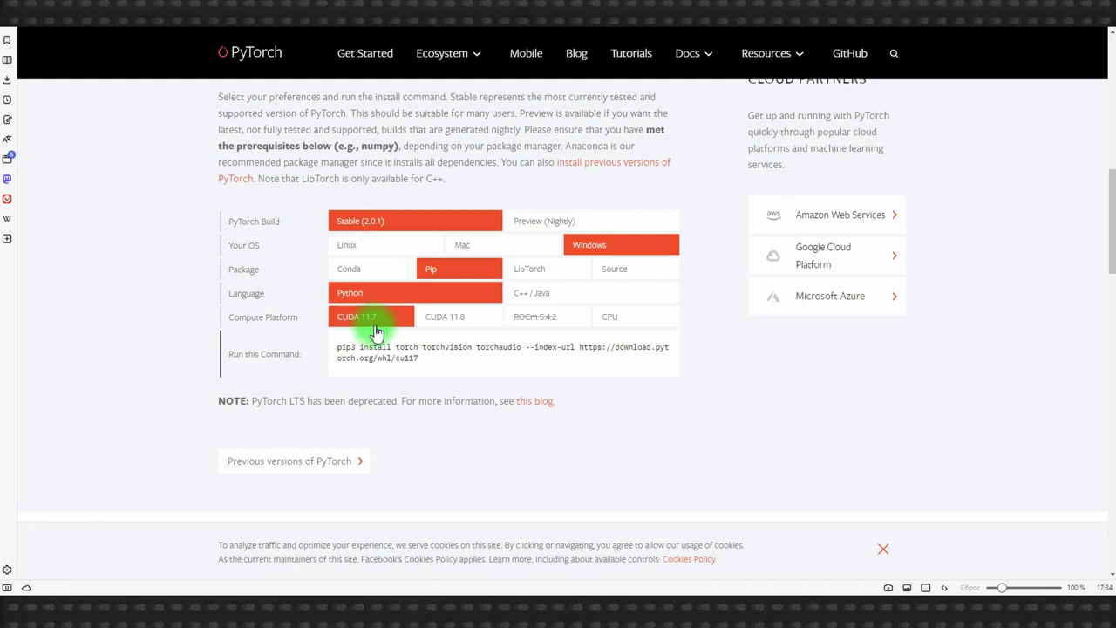
pyautogui.moveTo(422, 363); pyautogui.dragTo(360, 347)
pyautogui.hotkey('ctrl', 'c')
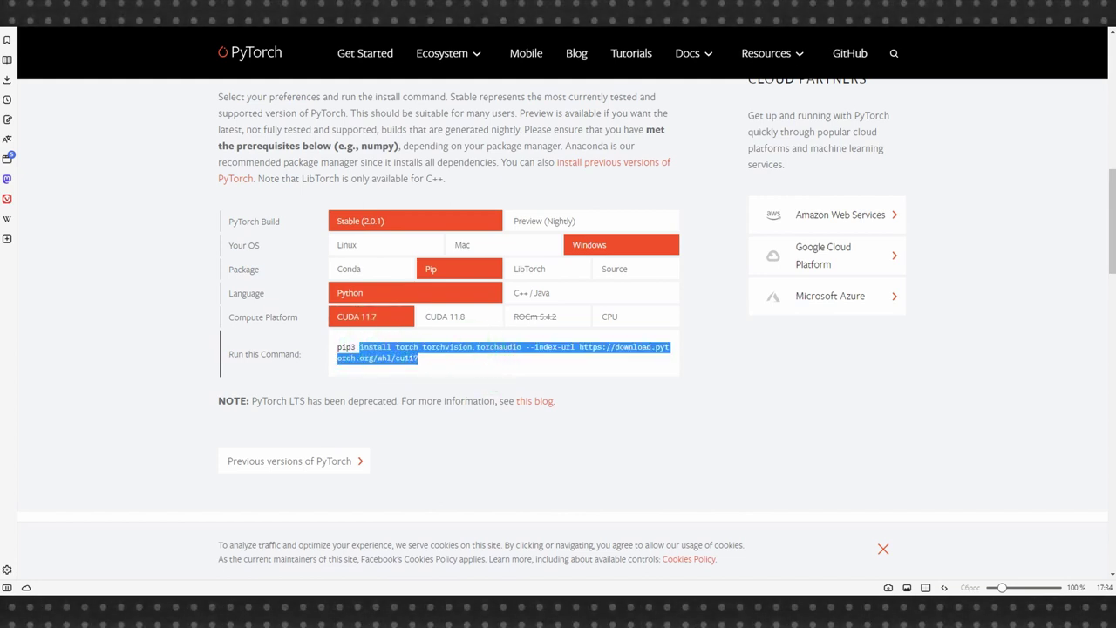
pyautogui.hotkey('alt', 'Tab')
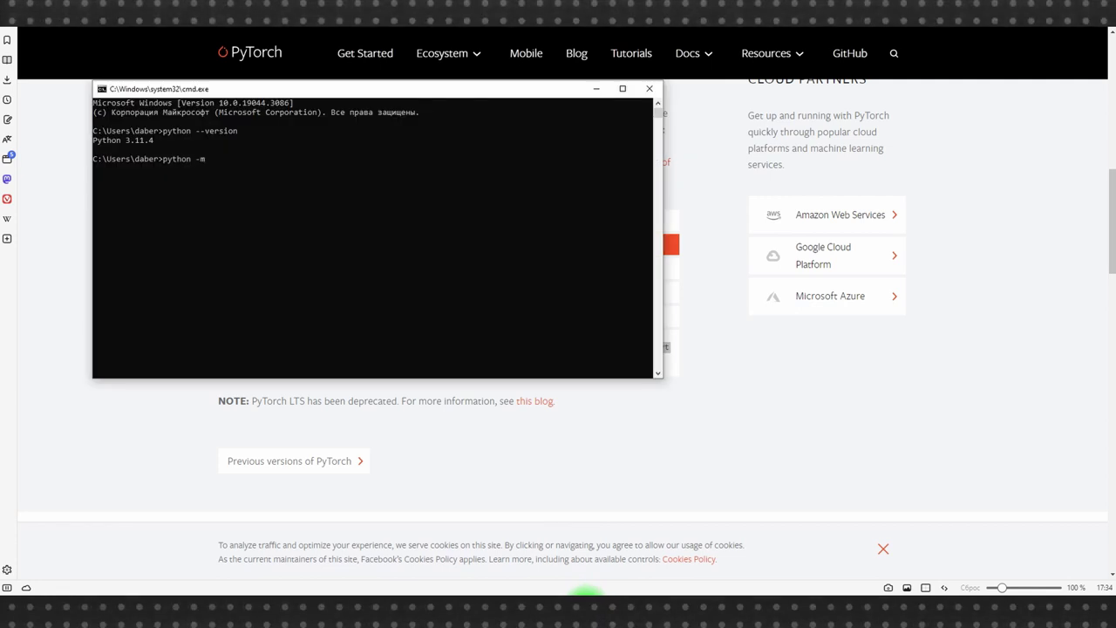
pyautogui.hotkey('ctrl', 'v')
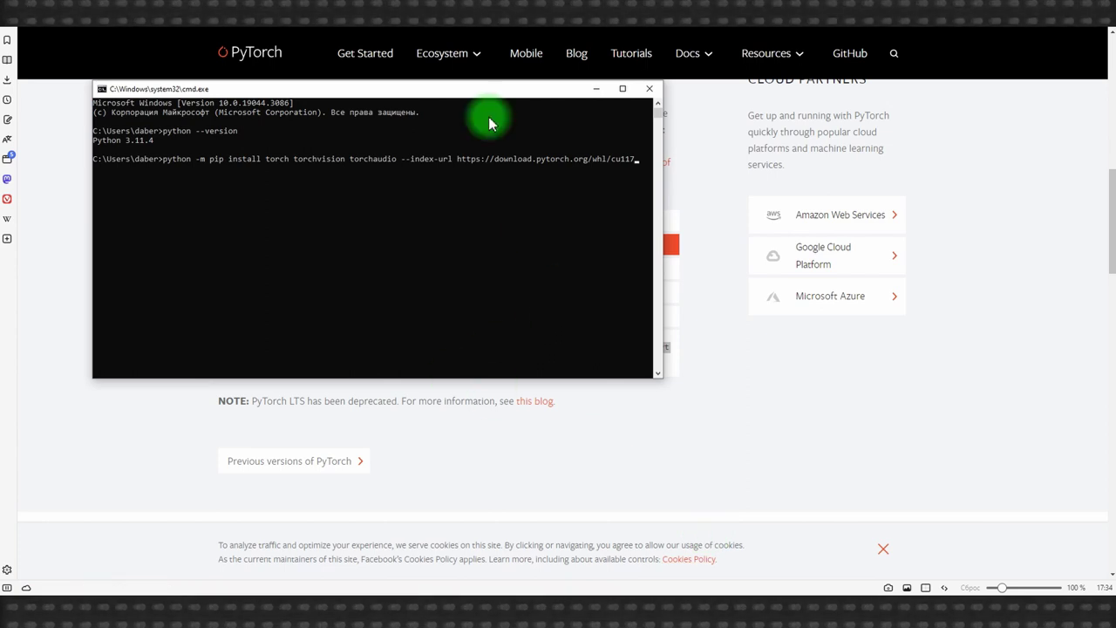
pyautogui.moveTo(432, 92); pyautogui.dragTo(619, 69)
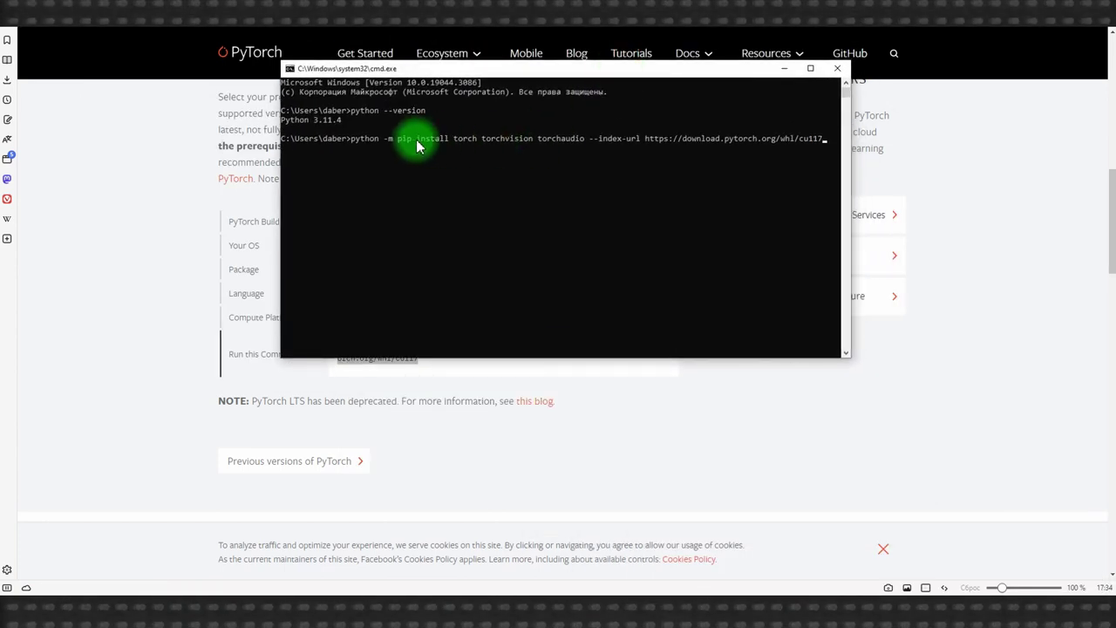
pyautogui.moveTo(410, 142); pyautogui.dragTo(417, 142)
pyautogui.press('Return')
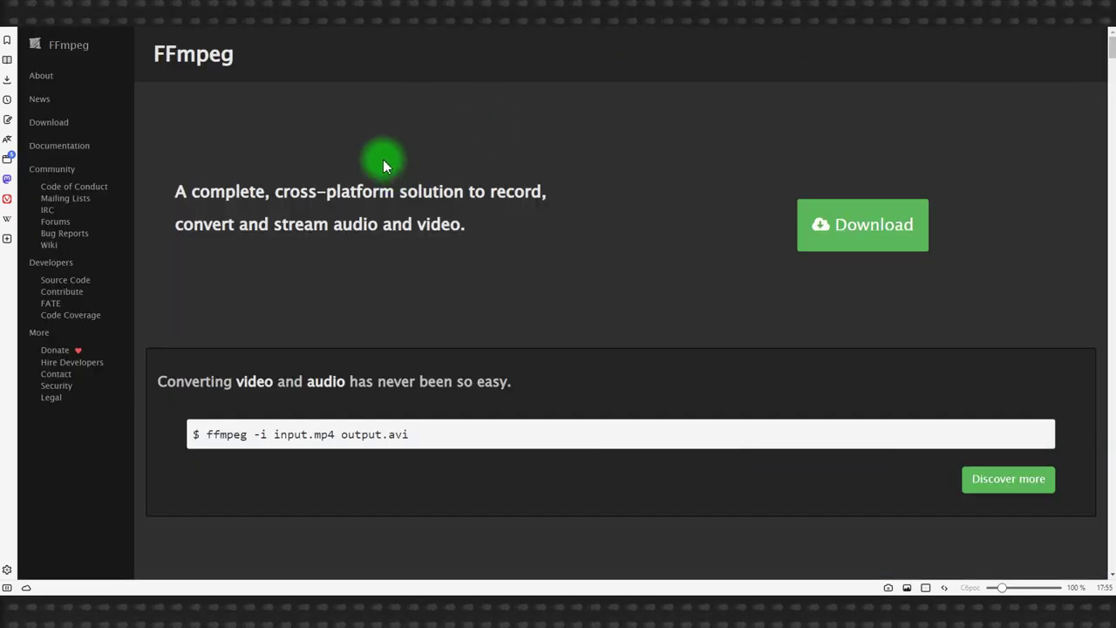
# From the FFmpeg site's downloads, open the Windows builds by BtbN and find the latest auto-build's assets
pyautogui.click(842, 244)
pyautogui.moveTo(428, 369)
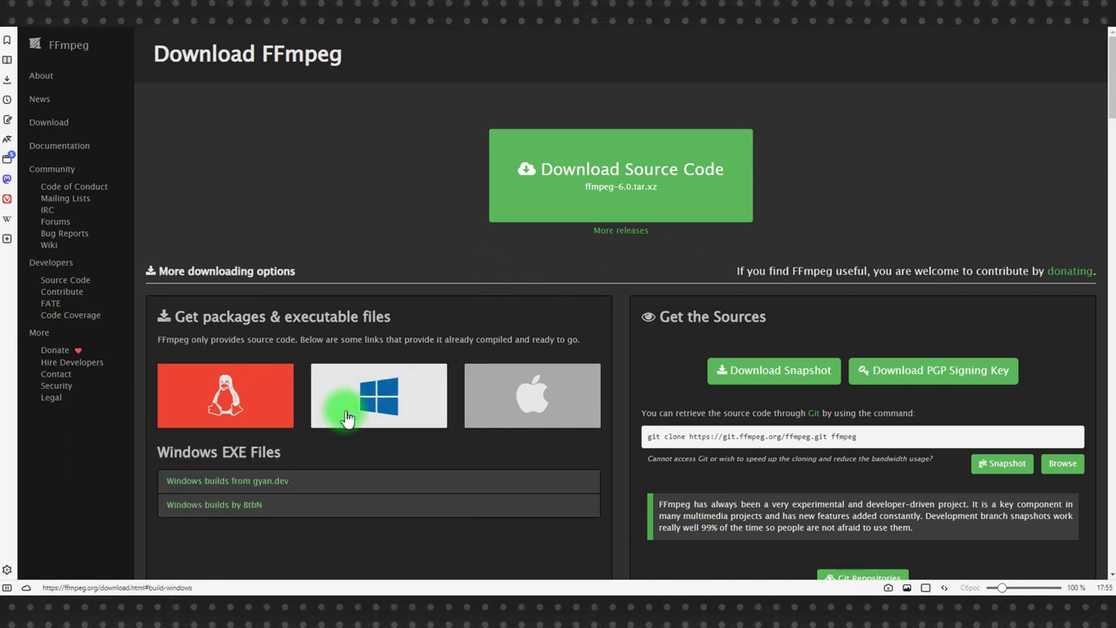
pyautogui.click(225, 510)
pyautogui.scroll(-2, 987, 354)
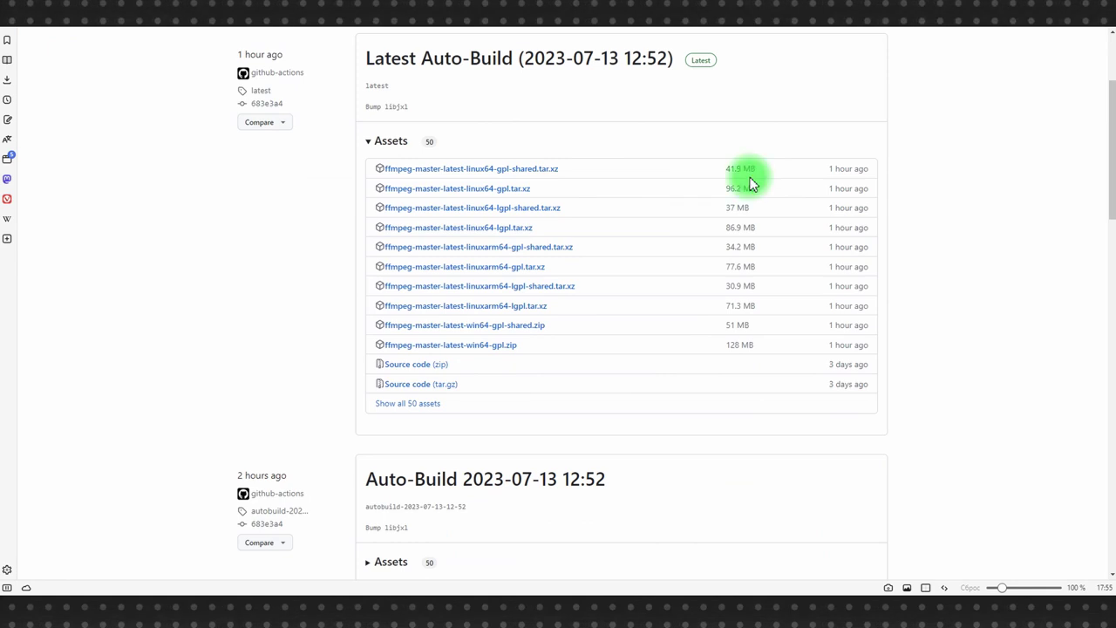
# Download ffmpeg-master-latest-win64-gpl.zip to the Downloads folder and dismiss the downloads list and notification
pyautogui.click(443, 346)
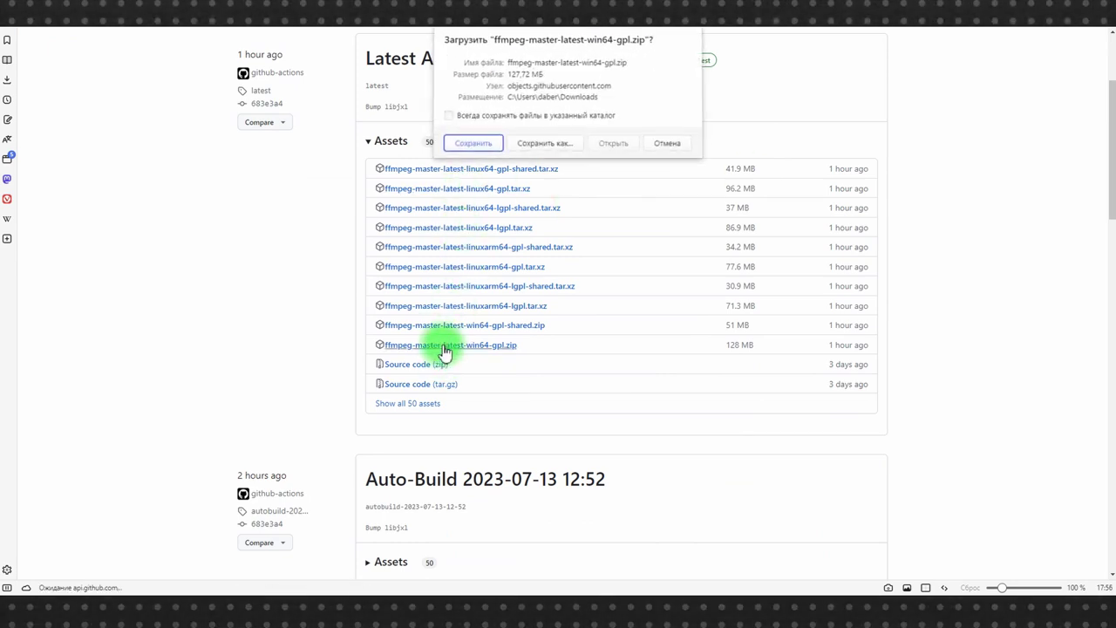
pyautogui.click(474, 142)
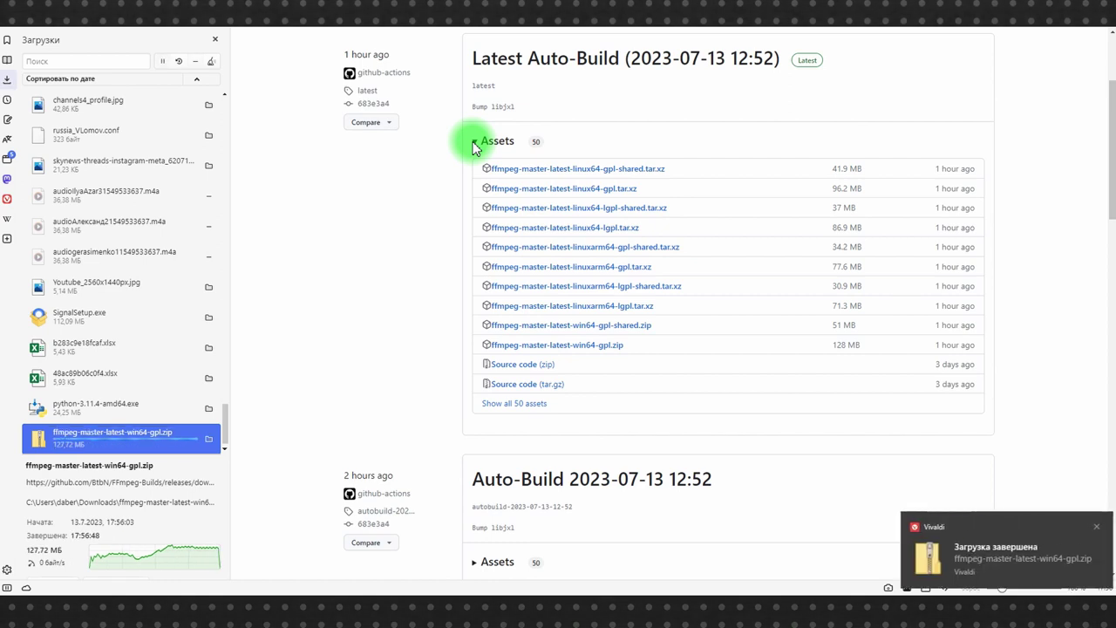
pyautogui.click(253, 92)
pyautogui.click(1092, 526)
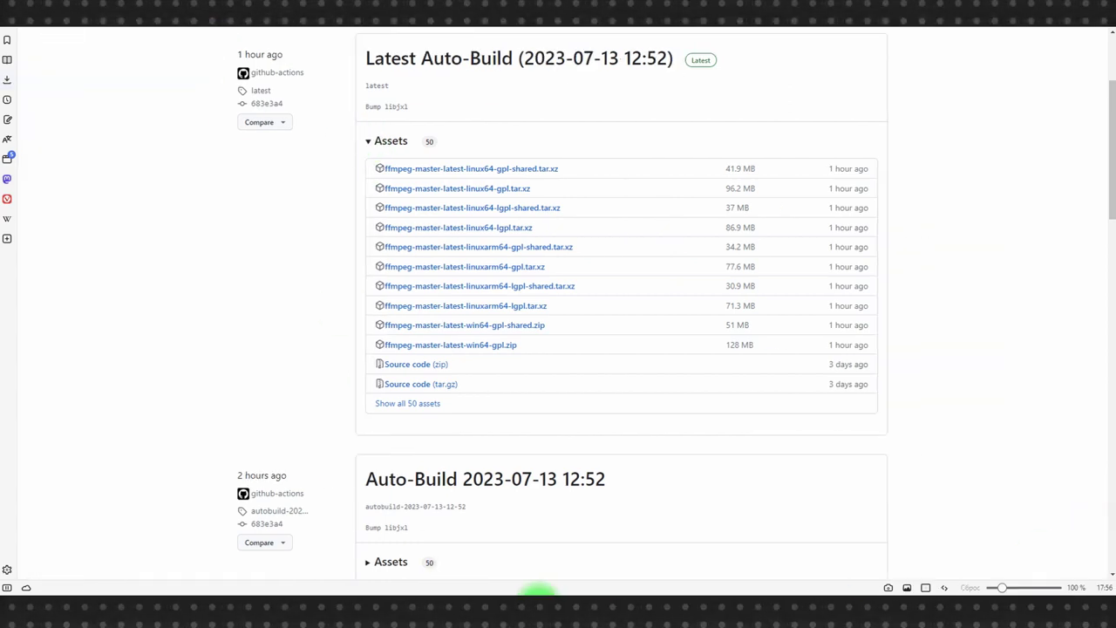
# Switch to Total Commander and open the bin folder inside the downloaded ffmpeg-master-latest-win64-gpl archive
pyautogui.click(465, 593)
pyautogui.doubleClick(645, 285)
pyautogui.doubleClick(624, 239)
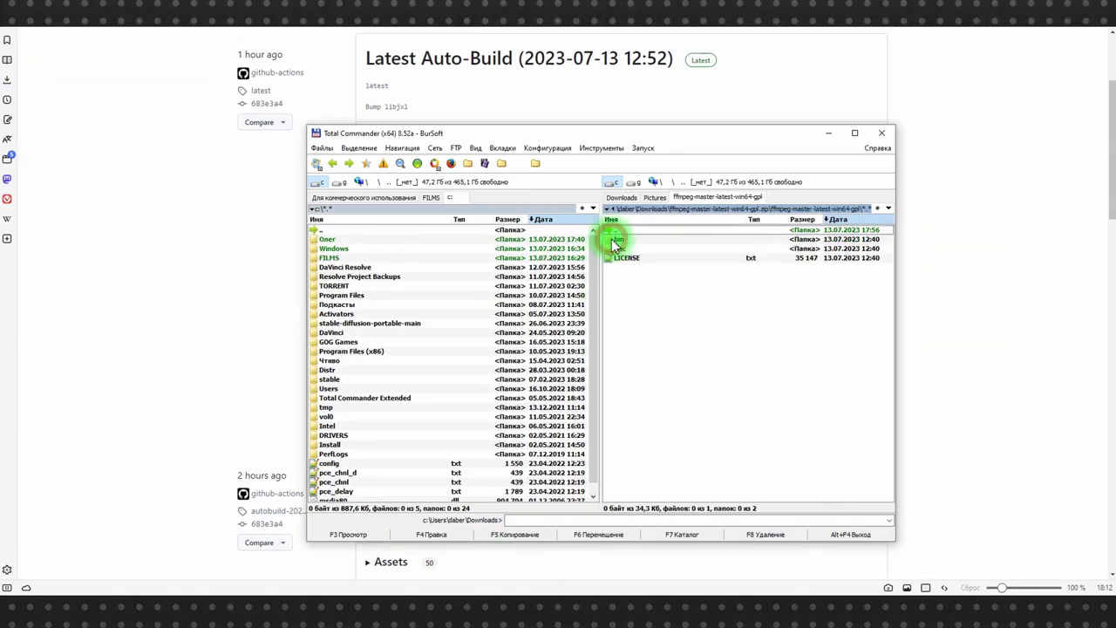
pyautogui.doubleClick(624, 239)
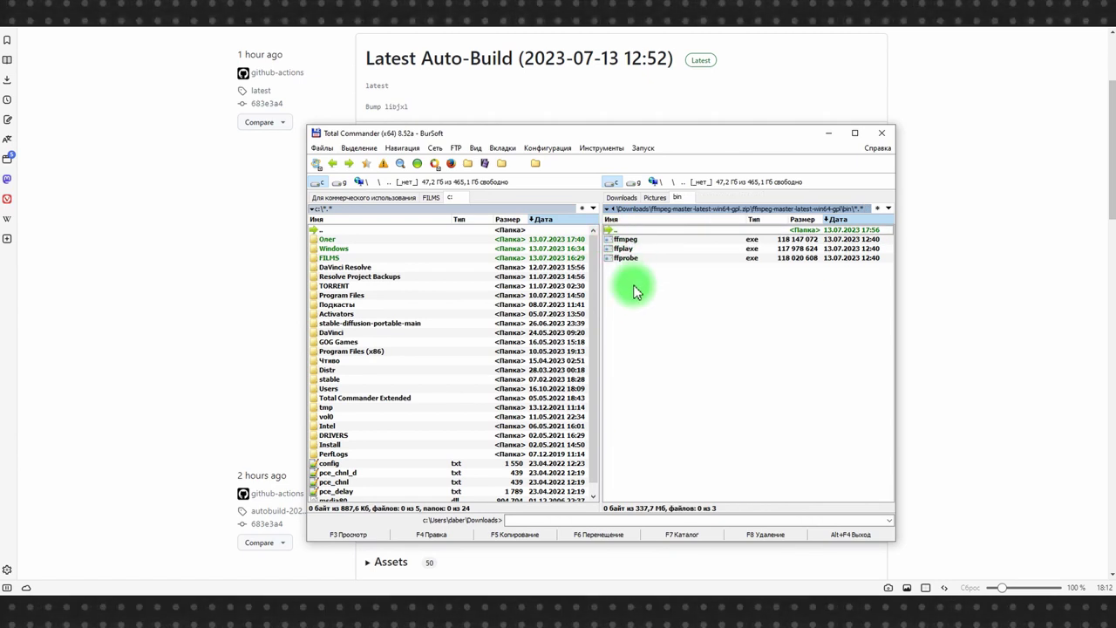
# Open the user's Path environment variable for editing through the Windows advanced system settings
pyautogui.rightClick(7, 588)
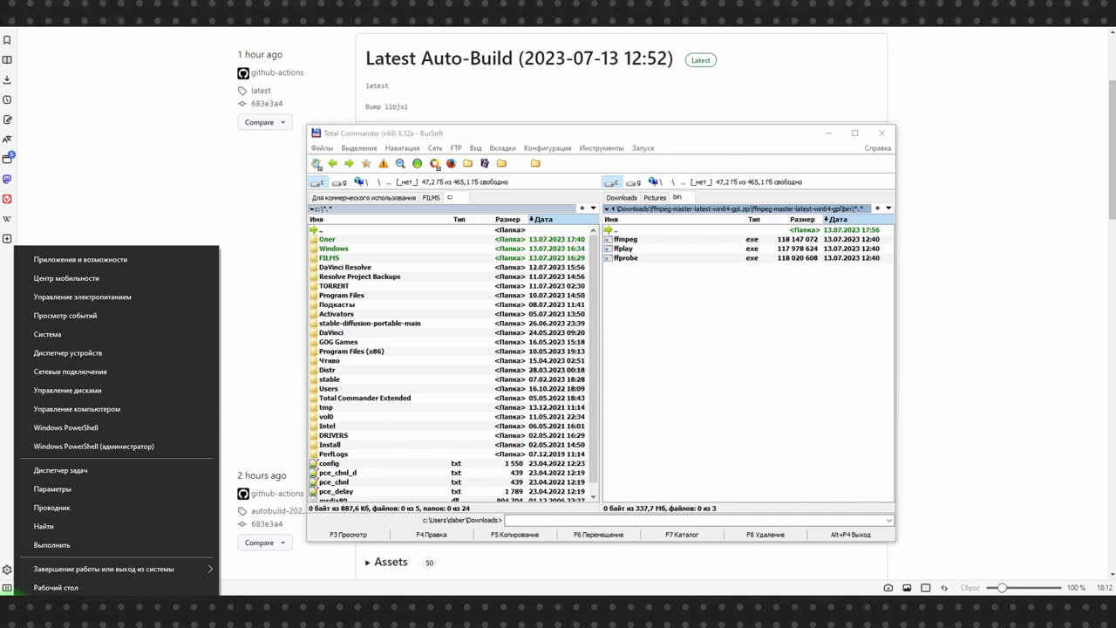
pyautogui.click(7, 588)
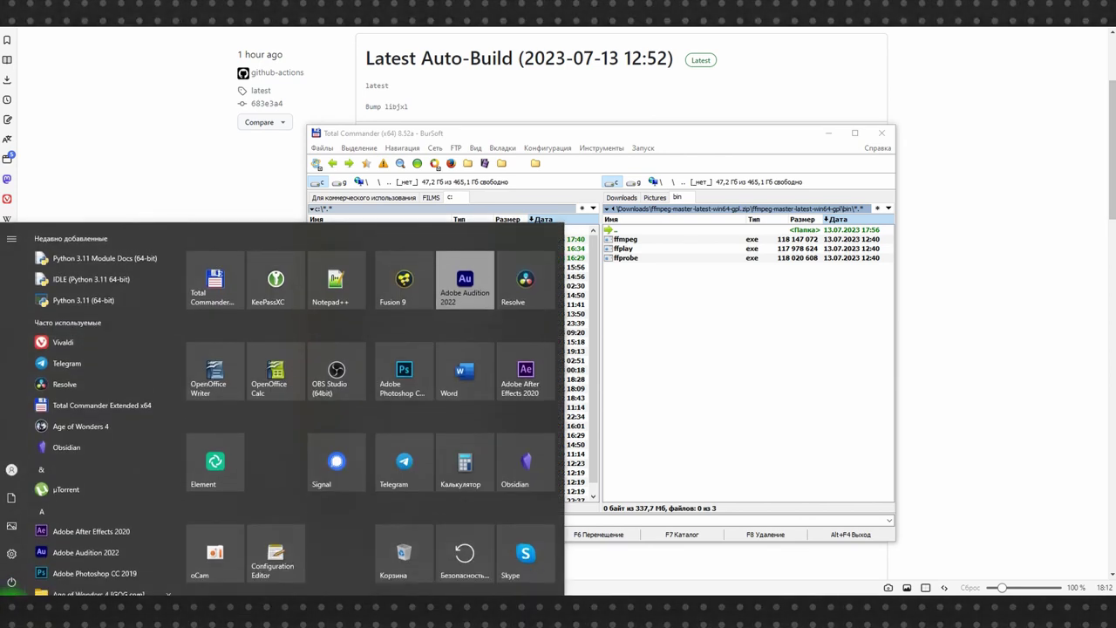
pyautogui.rightClick(7, 592)
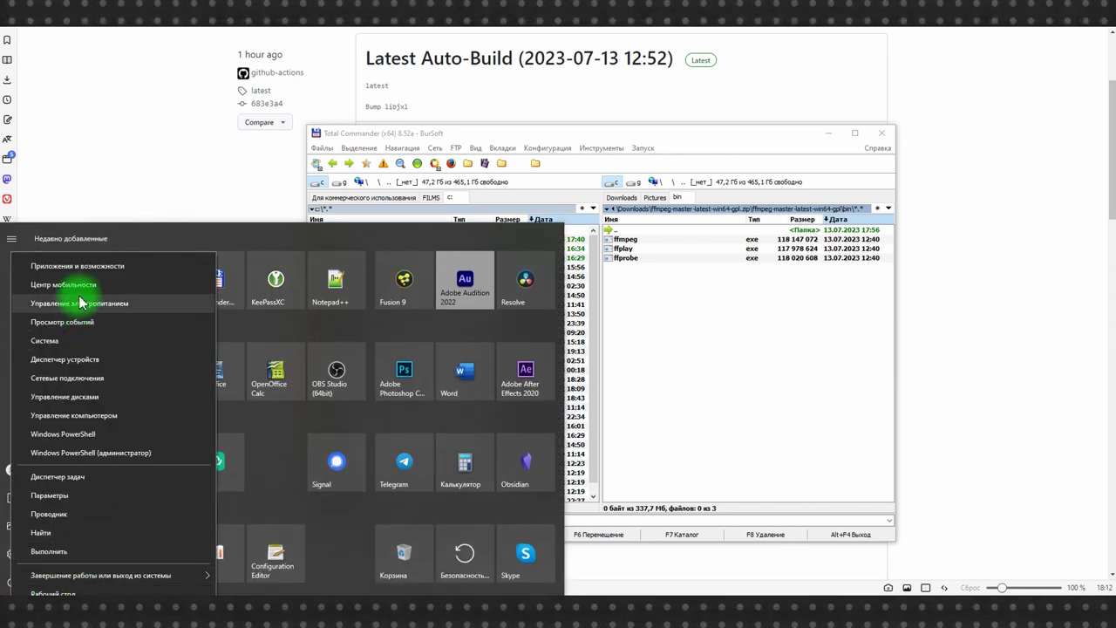
pyautogui.click(46, 341)
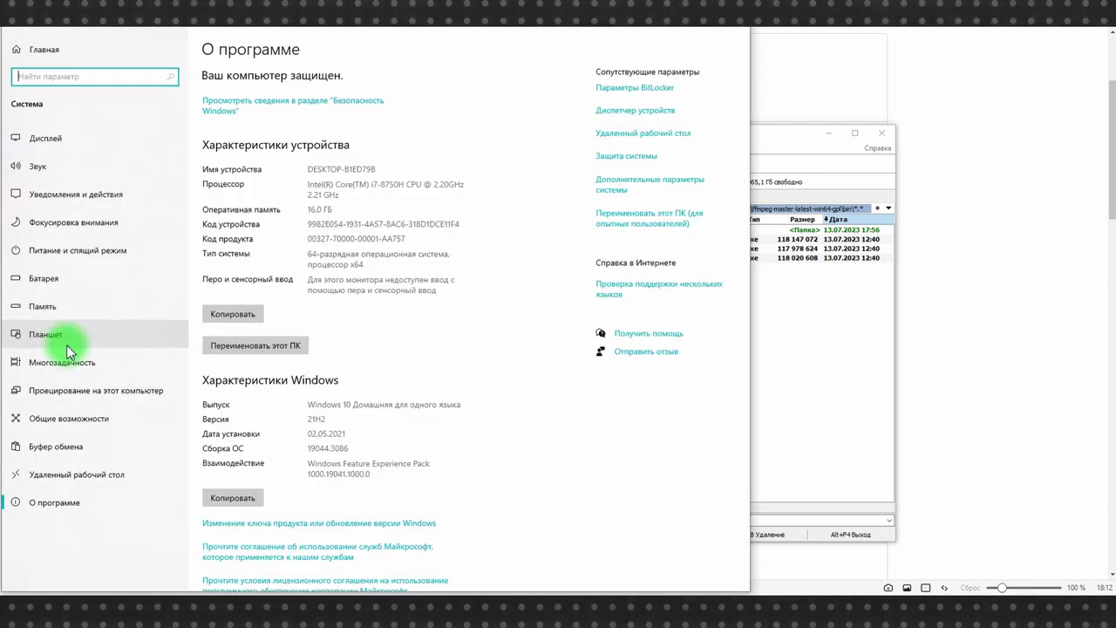
pyautogui.click(589, 186)
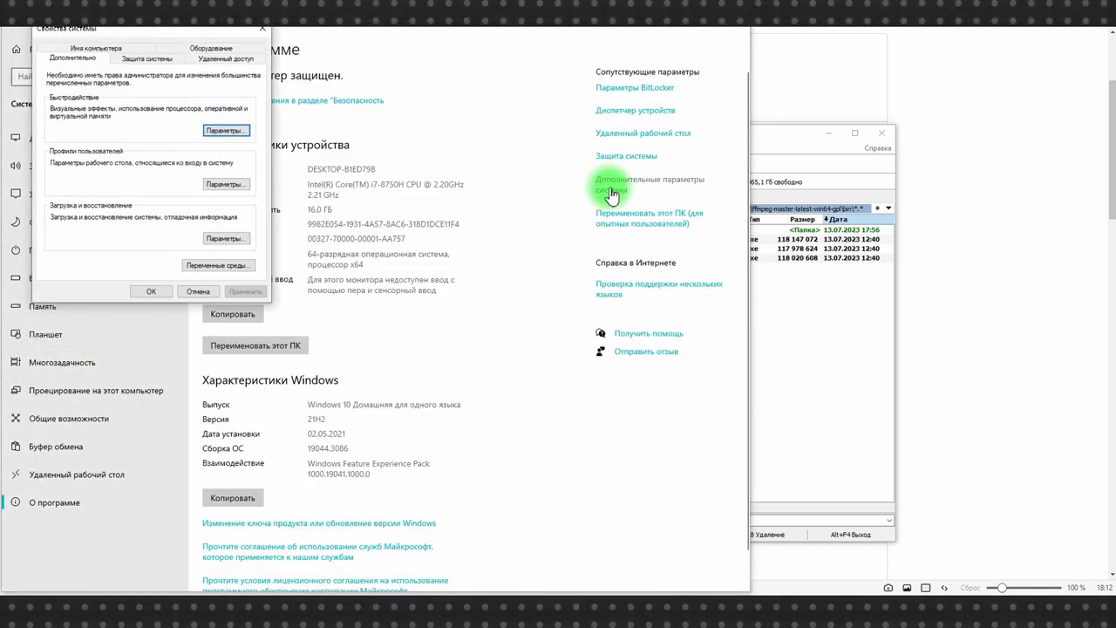
pyautogui.click(225, 267)
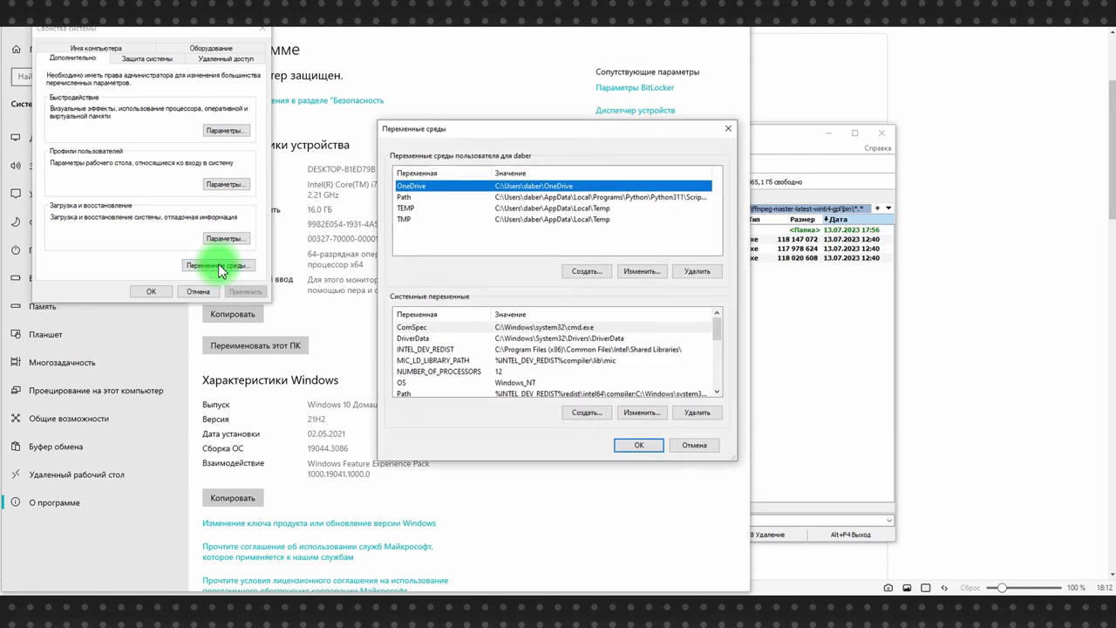
pyautogui.click(526, 198)
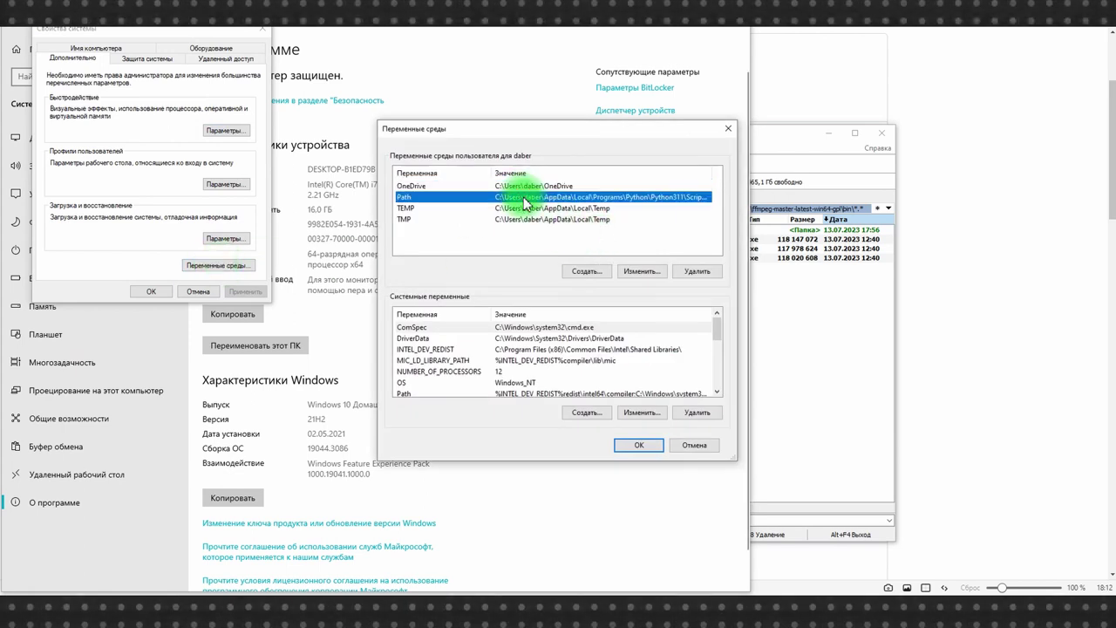
pyautogui.doubleClick(524, 199)
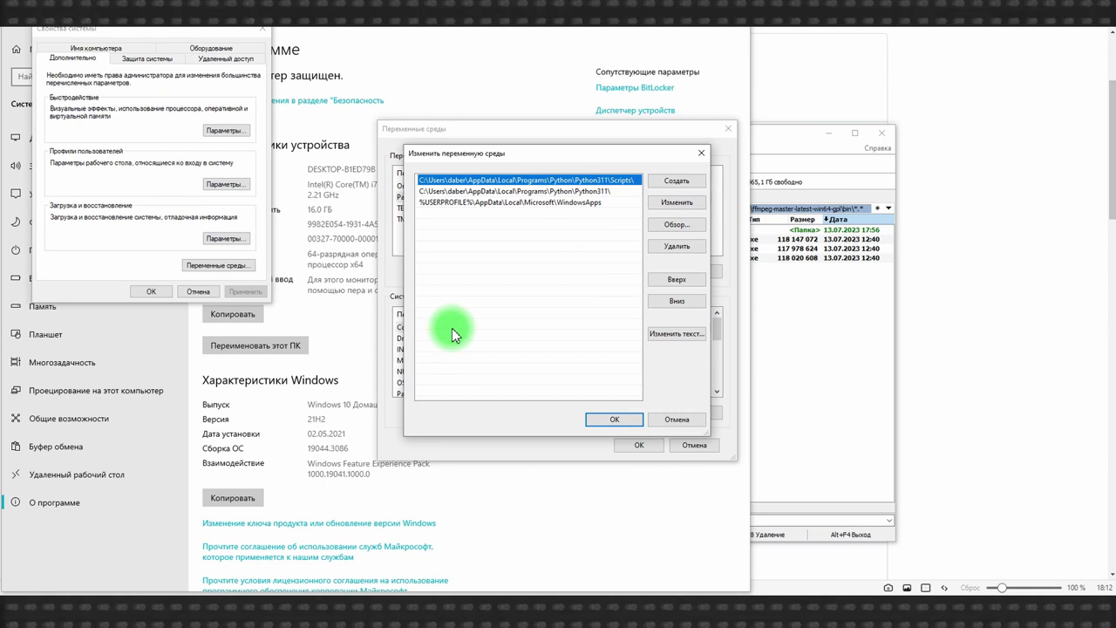
# Reposition the Total Commander window below the Path entries so the Python311\Scripts path stays readable
pyautogui.click(773, 141)
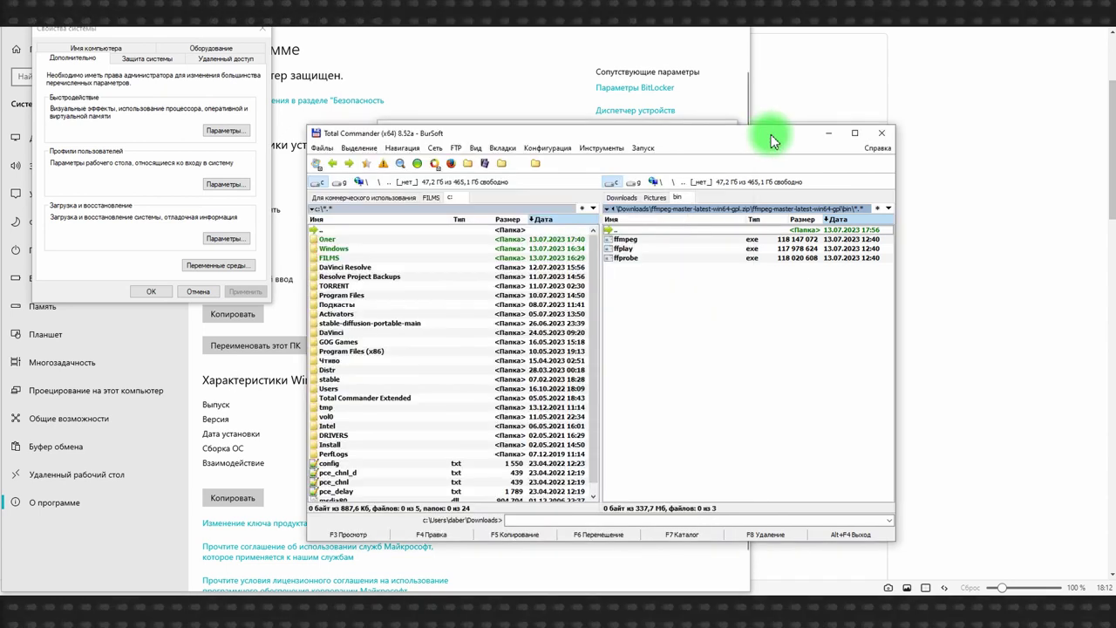
pyautogui.moveTo(768, 141); pyautogui.dragTo(730, 253)
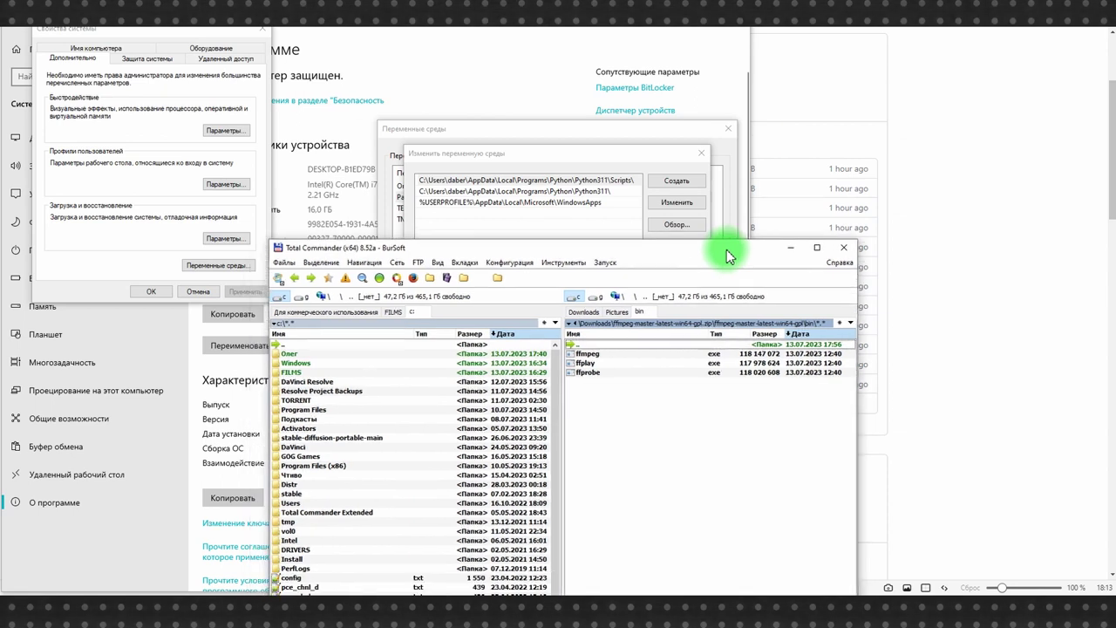
pyautogui.click(611, 192)
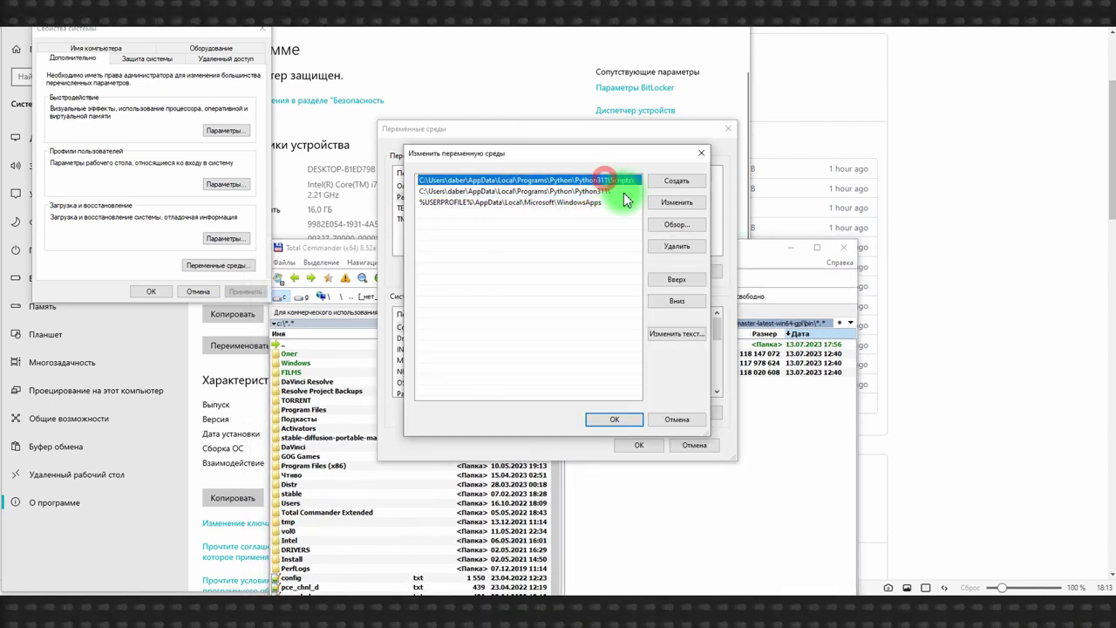
pyautogui.click(755, 246)
pyautogui.moveTo(702, 251); pyautogui.dragTo(770, 213)
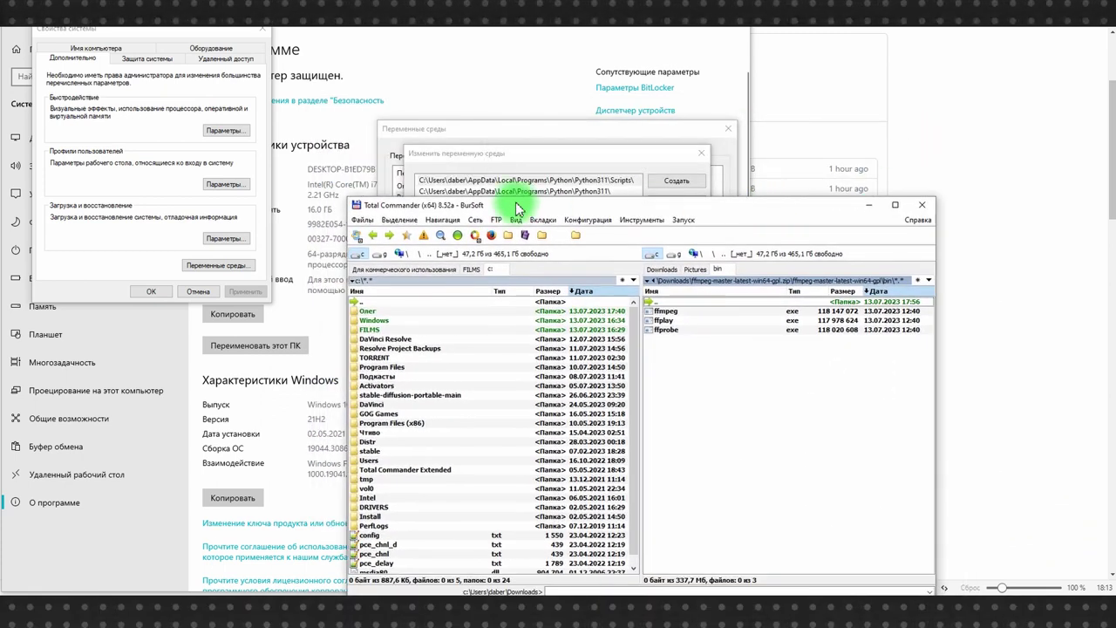
# Show hidden files in Total Commander and open the AppData folder inside the user's profile folder under C:\Users
pyautogui.click(423, 235)
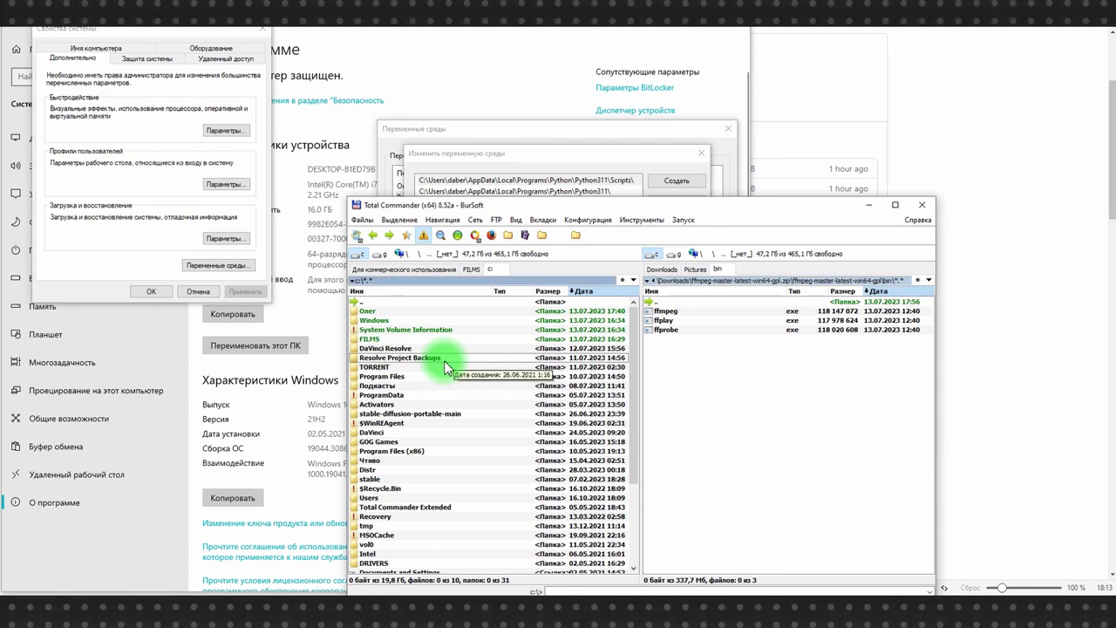
pyautogui.click(506, 235)
pyautogui.doubleClick(366, 303)
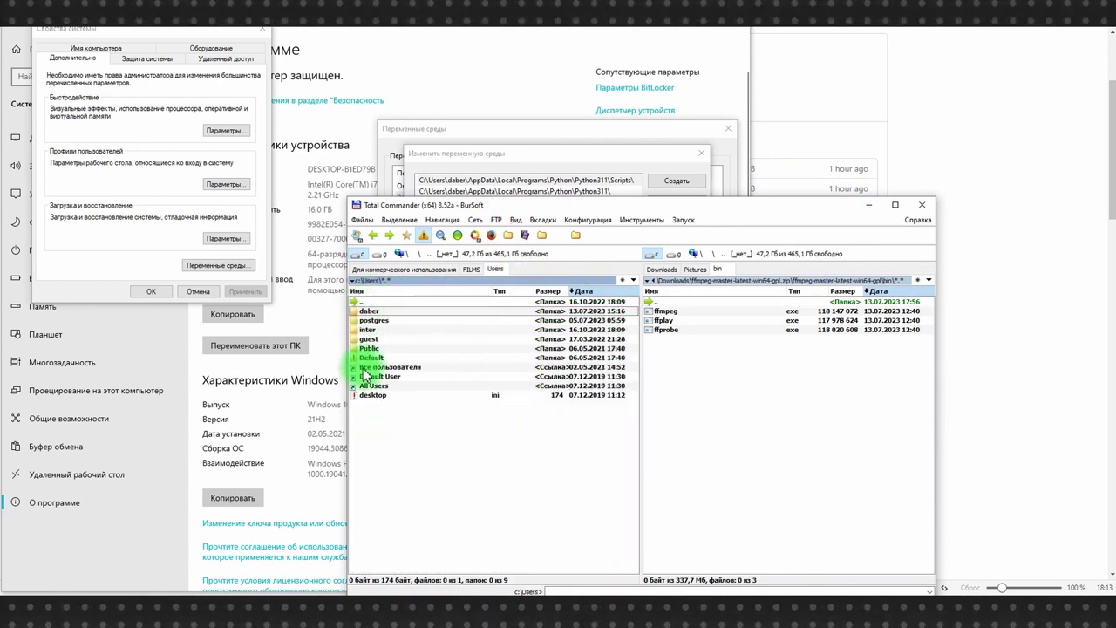
pyautogui.doubleClick(357, 312)
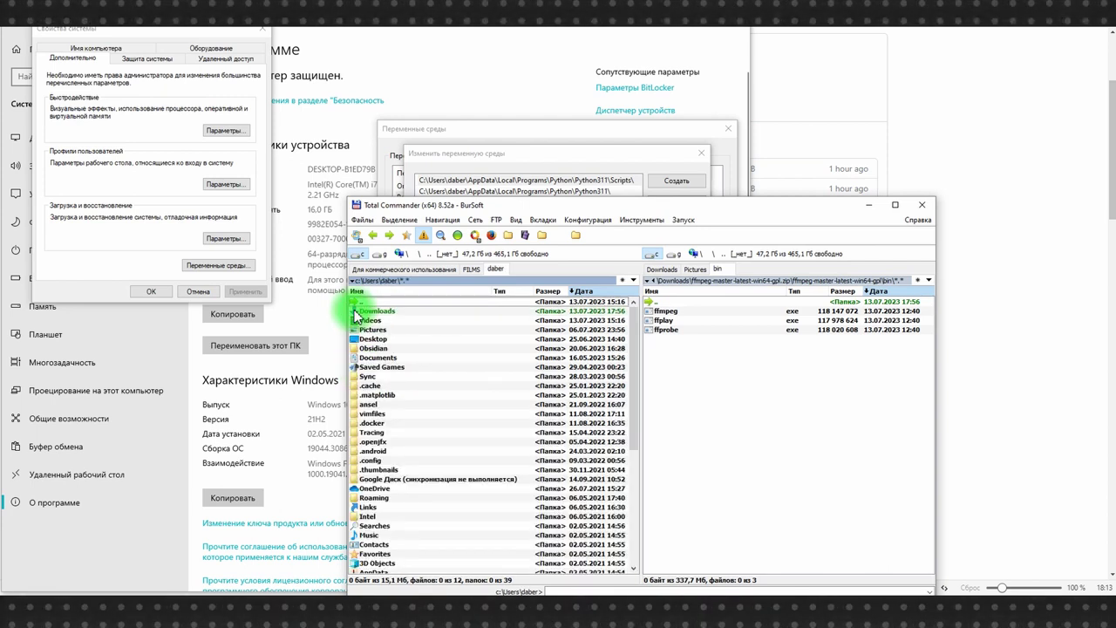
pyautogui.scroll(-6, 449, 369)
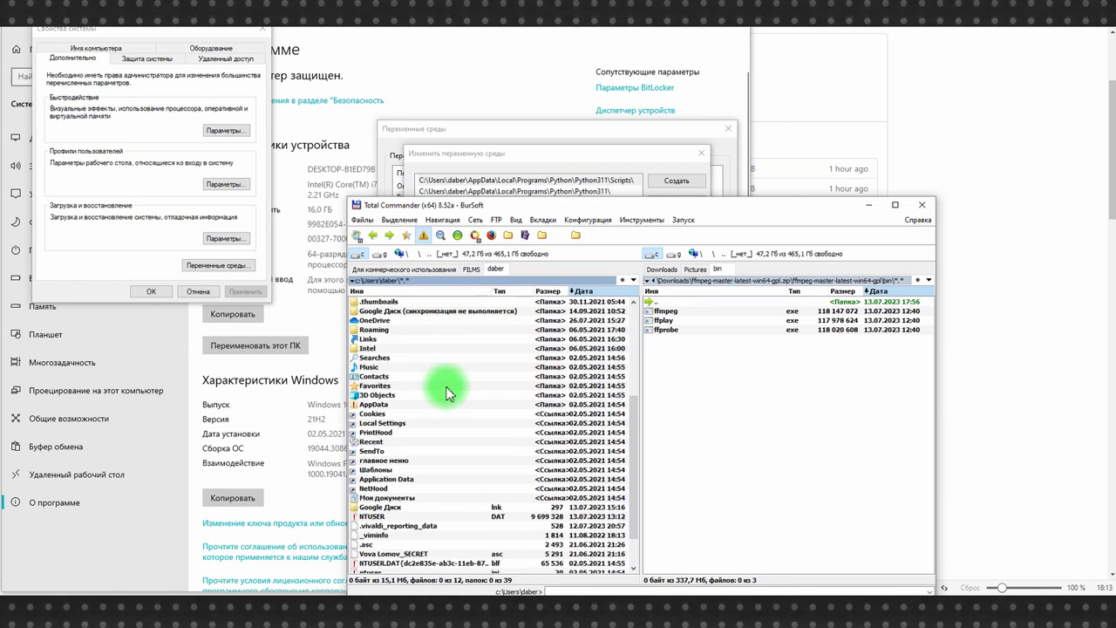
pyautogui.doubleClick(371, 406)
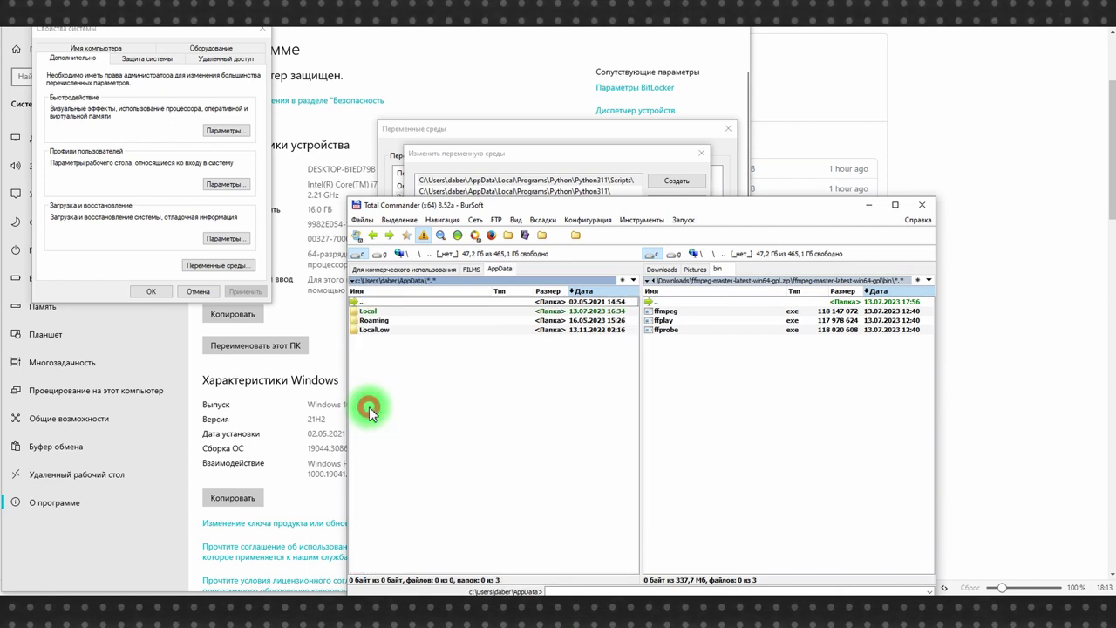
# Open the Local\Programs\Python\Python311\Scripts folder within AppData
pyautogui.doubleClick(368, 311)
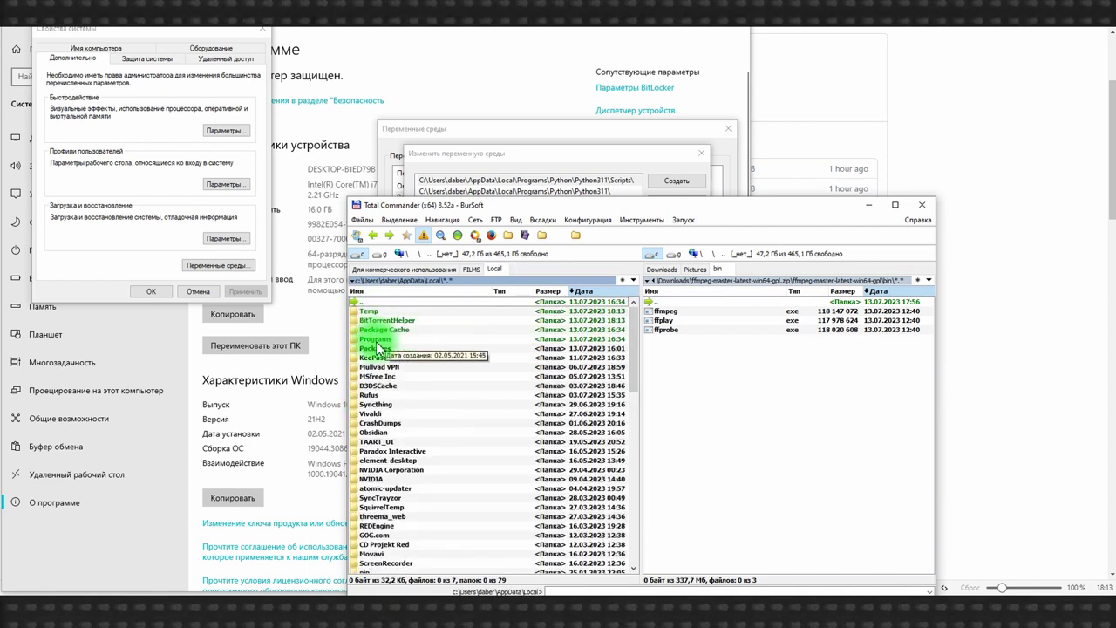
pyautogui.doubleClick(375, 339)
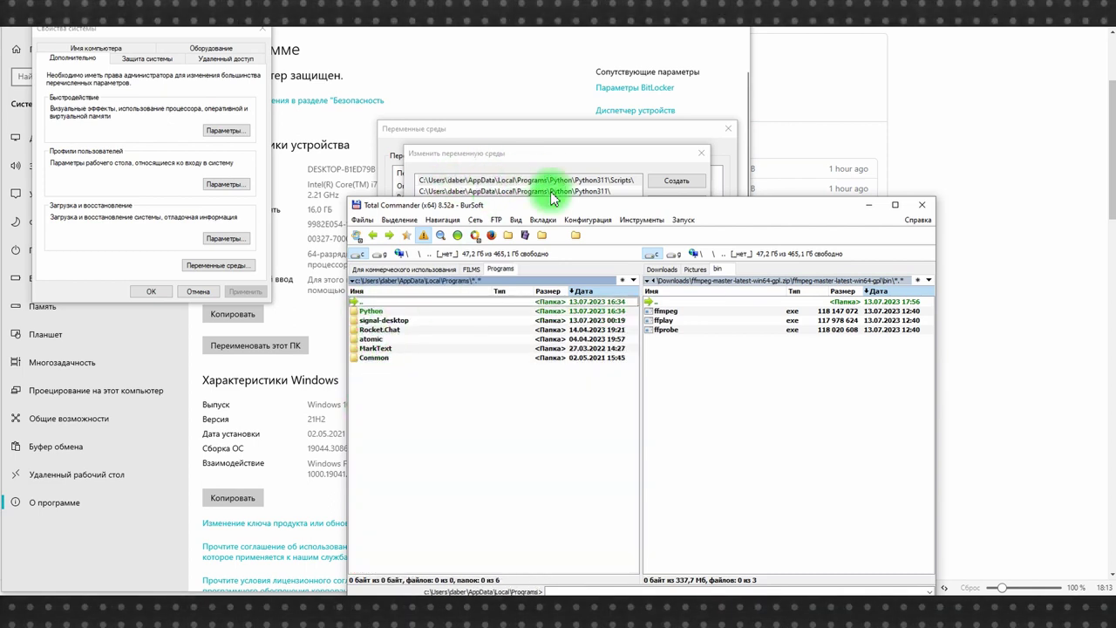
pyautogui.doubleClick(373, 312)
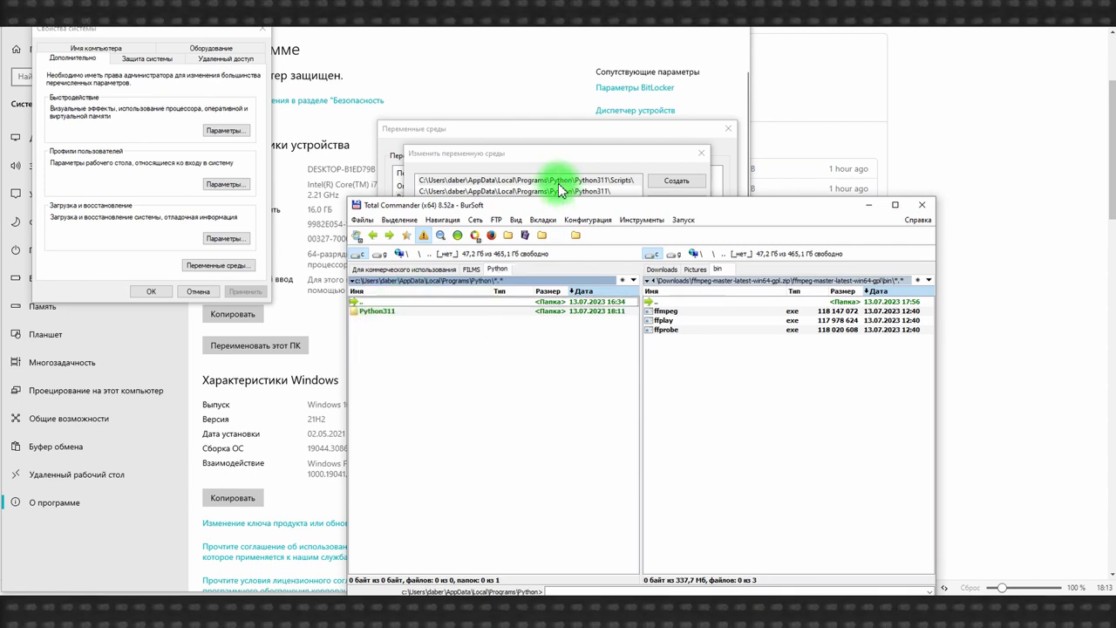
pyautogui.doubleClick(383, 312)
pyautogui.doubleClick(376, 311)
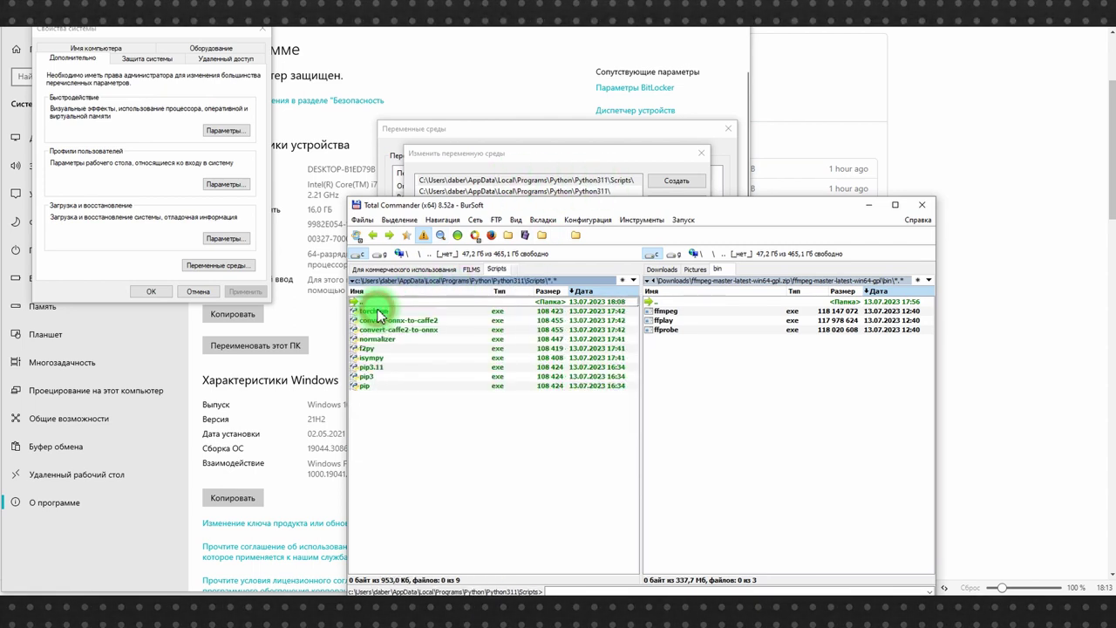
# Leave the FFmpeg archive's bin folder and return that file pane to the Downloads folder
pyautogui.doubleClick(659, 302)
pyautogui.doubleClick(658, 303)
pyautogui.doubleClick(656, 301)
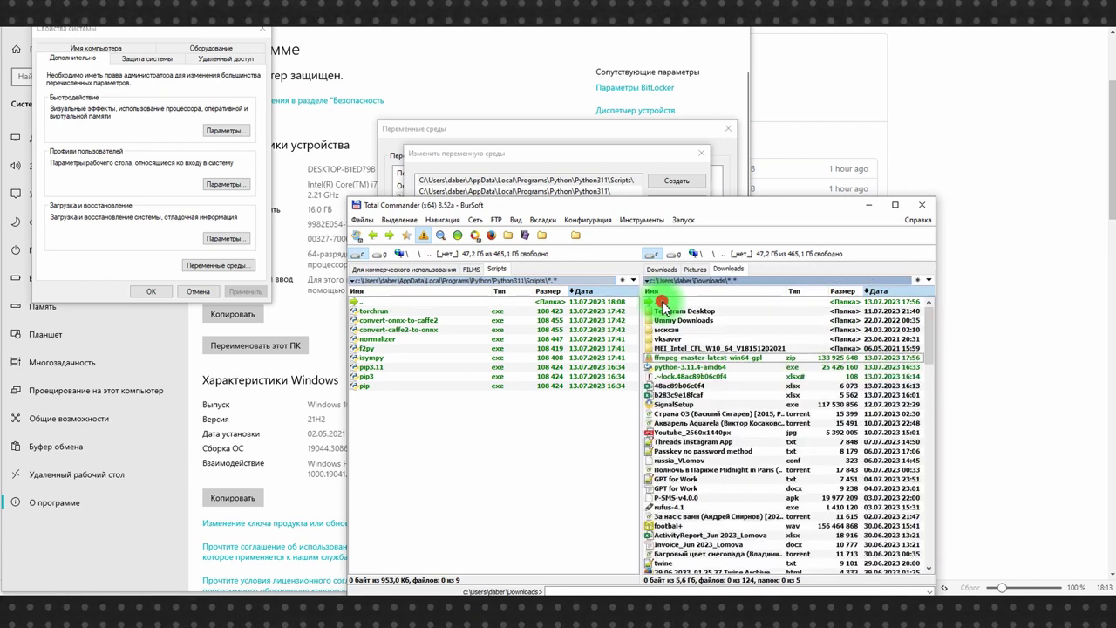
# Extract ffmpeg, ffplay and ffprobe from the ffmpeg-master-latest-win64-gpl archive's bin folder into the Python311\Scripts folder
pyautogui.doubleClick(653, 360)
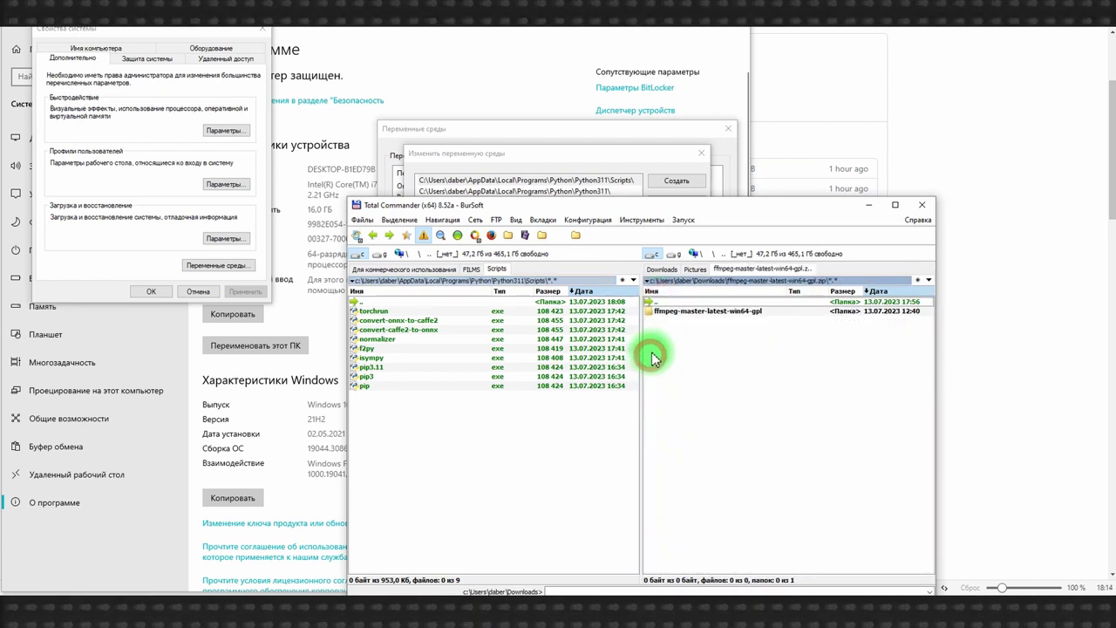
pyautogui.doubleClick(654, 311)
pyautogui.doubleClick(656, 312)
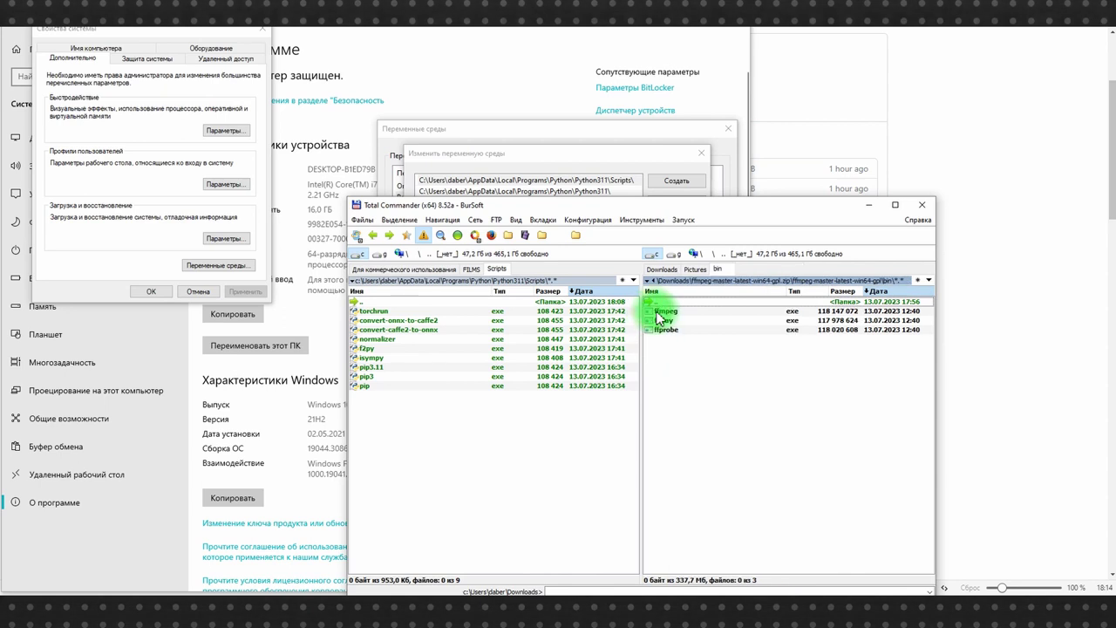
pyautogui.click(663, 311)
pyautogui.keyDown('shift'); pyautogui.click(665, 330); pyautogui.keyUp('shift')
pyautogui.moveTo(665, 330); pyautogui.dragTo(410, 431)
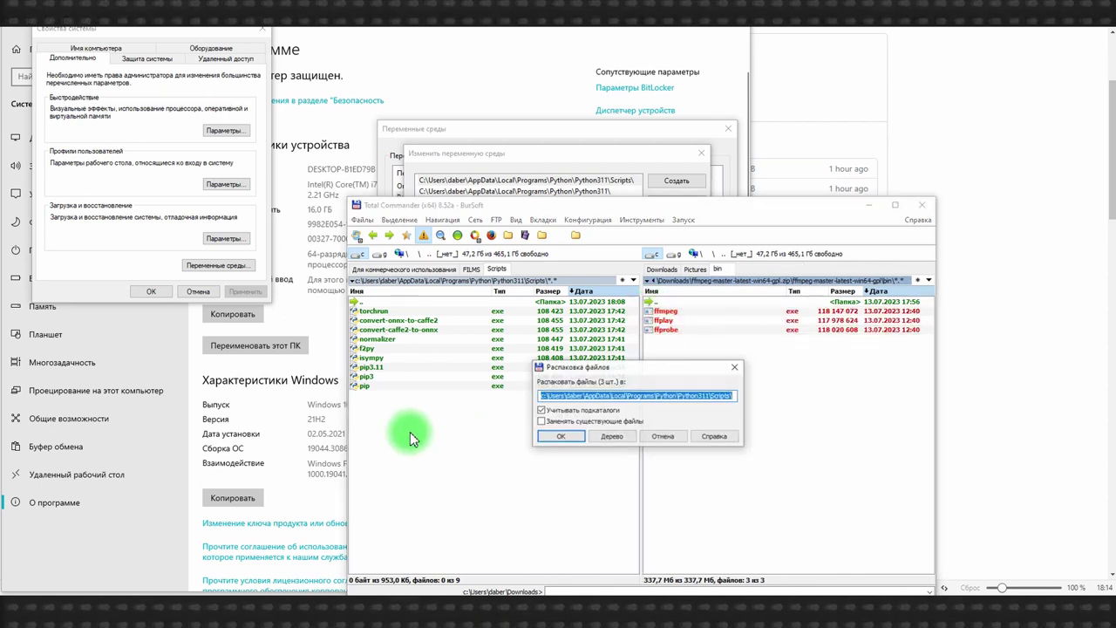
pyautogui.click(559, 437)
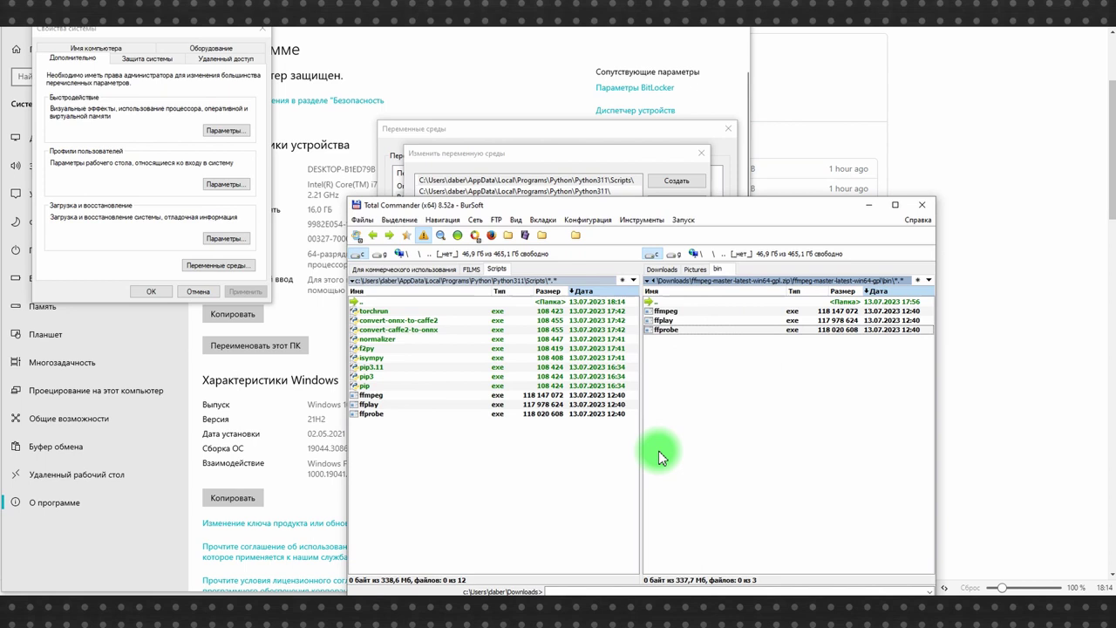
# Run ffmpeg in the command prompt and look through its output
pyautogui.moveTo(580, 591)
pyautogui.click(539, 553)
pyautogui.write('ffmpeg')
pyautogui.press('Return')
pyautogui.scroll(2, 553, 327)
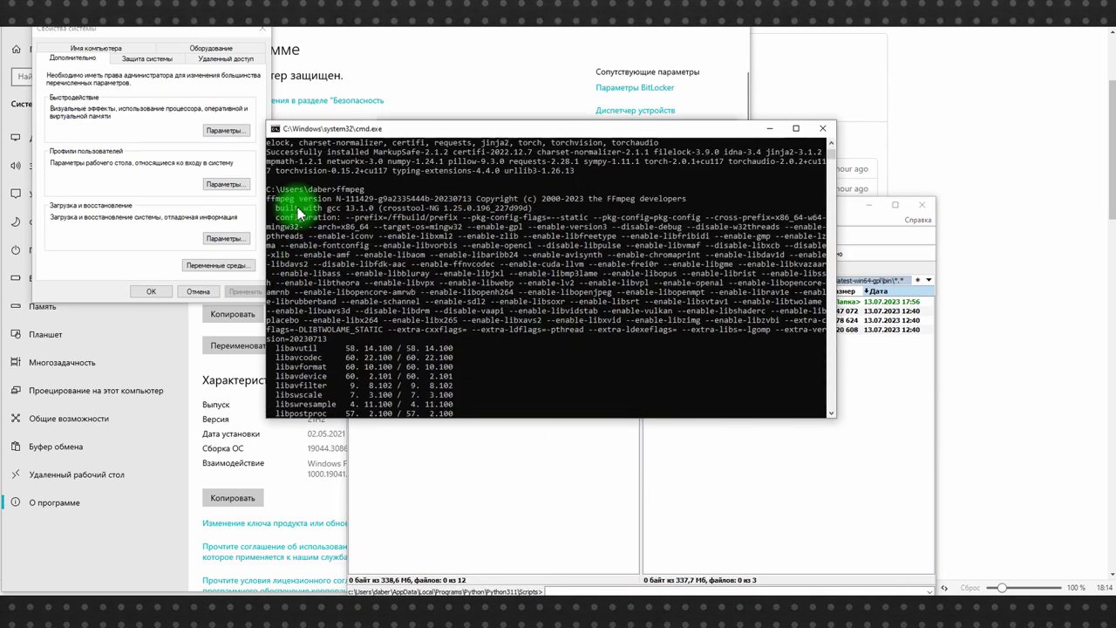
pyautogui.scroll(-4, 514, 288)
pyautogui.scroll(1, 513, 279)
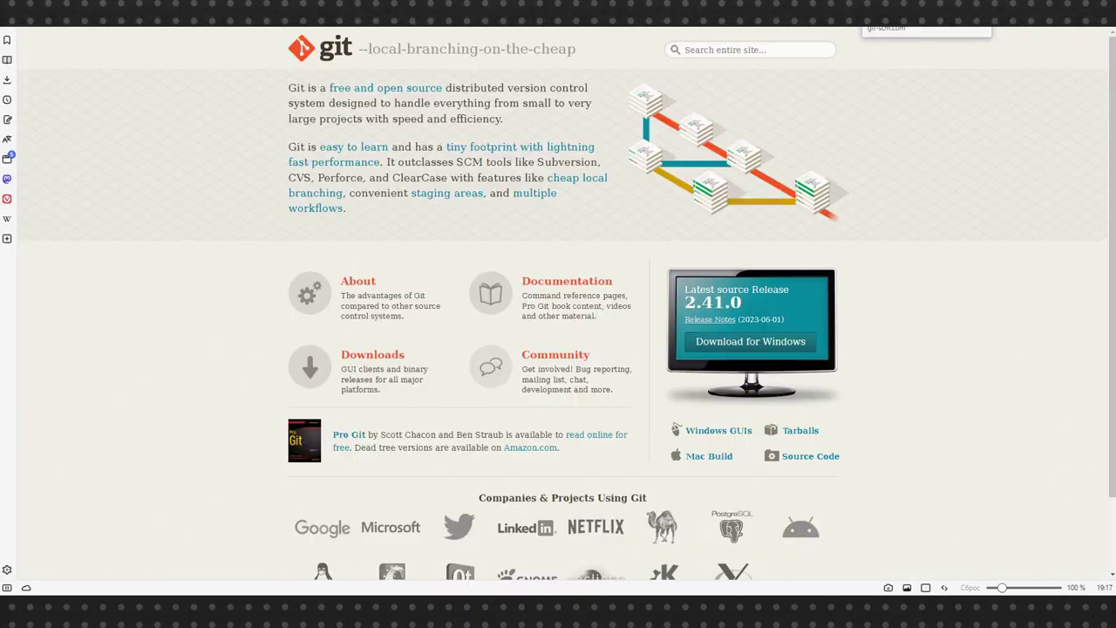
# Download the 64-bit Git for Windows standalone installer from the Git website's Windows downloads
pyautogui.click(369, 354)
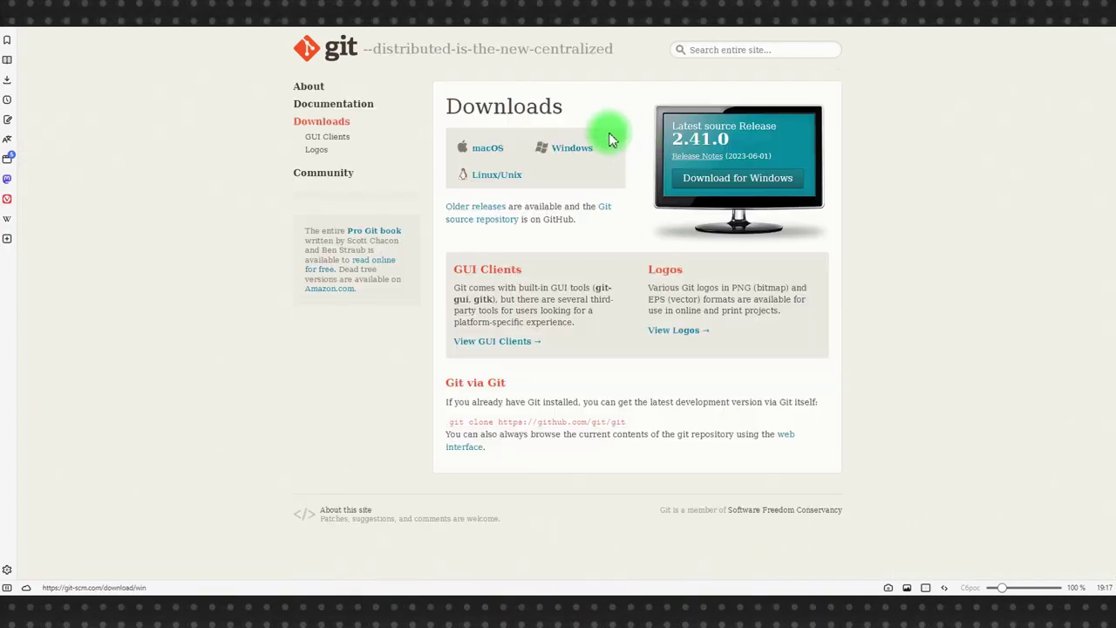
pyautogui.click(570, 148)
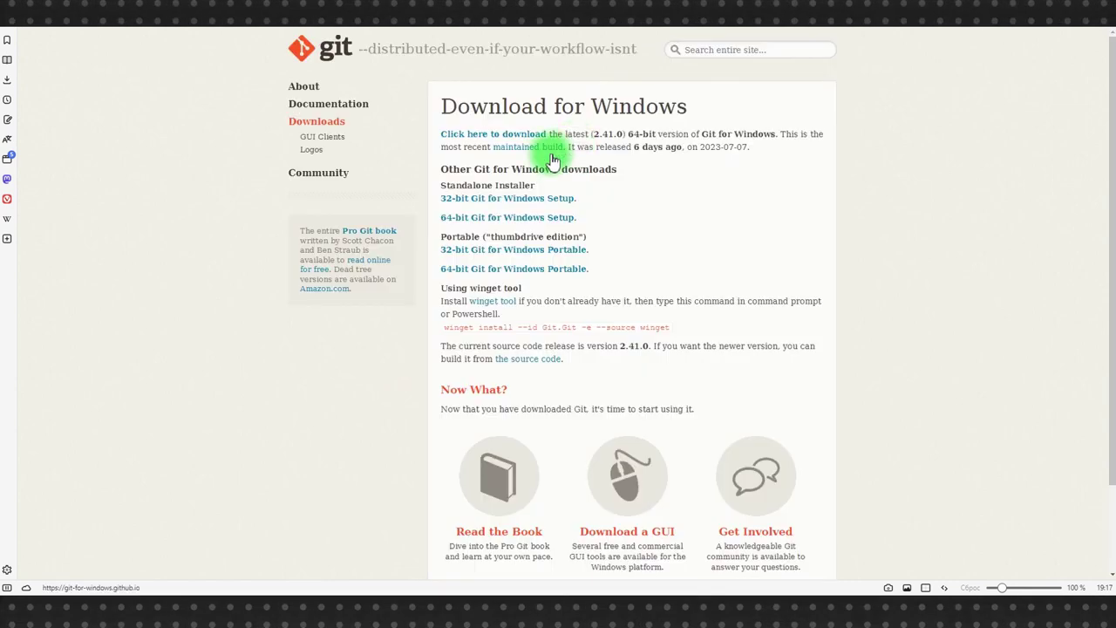
pyautogui.click(494, 218)
pyautogui.click(475, 145)
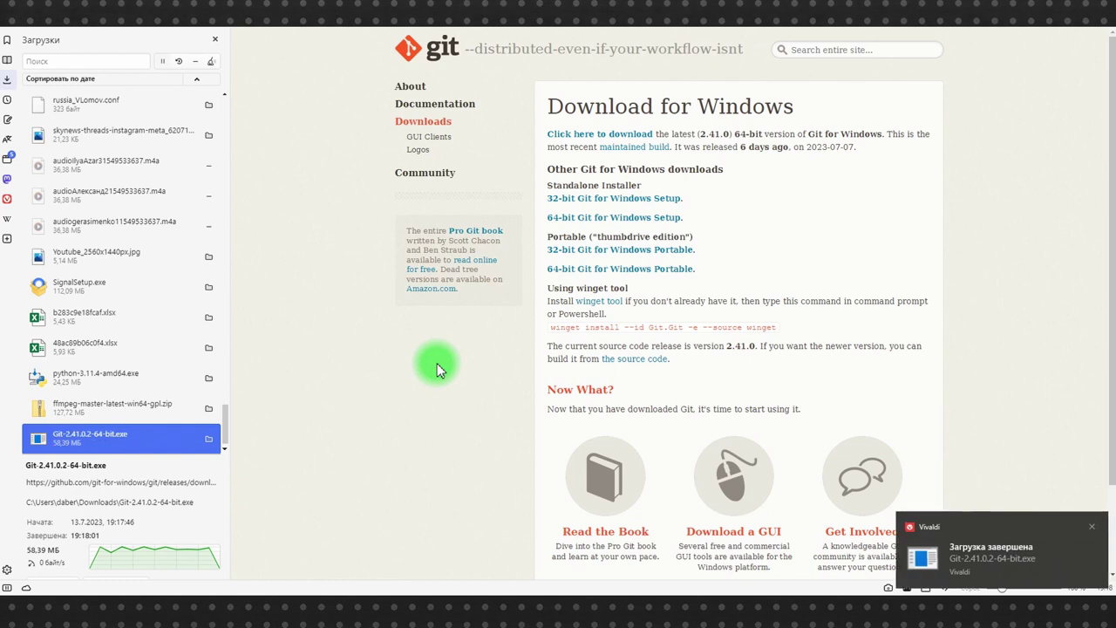
# Launch the downloaded Git-2.41.0.2-64-bit.exe and install Git with the default setup options
pyautogui.doubleClick(109, 445)
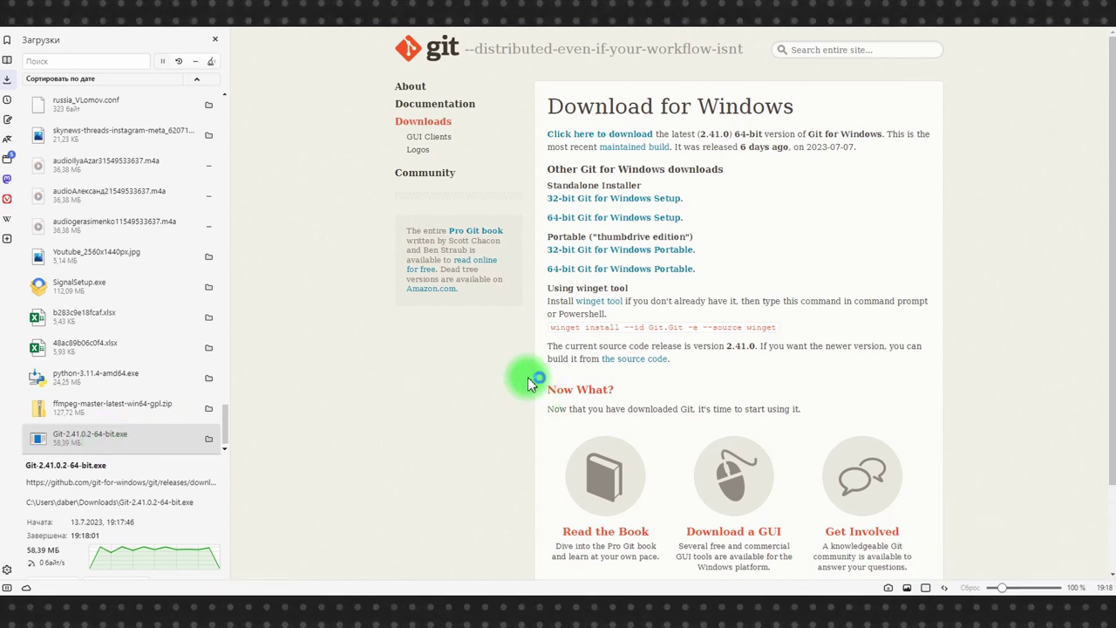
pyautogui.click(623, 392)
pyautogui.click(624, 392)
pyautogui.click(624, 392)
pyautogui.click(625, 392)
pyautogui.click(624, 393)
pyautogui.click(625, 393)
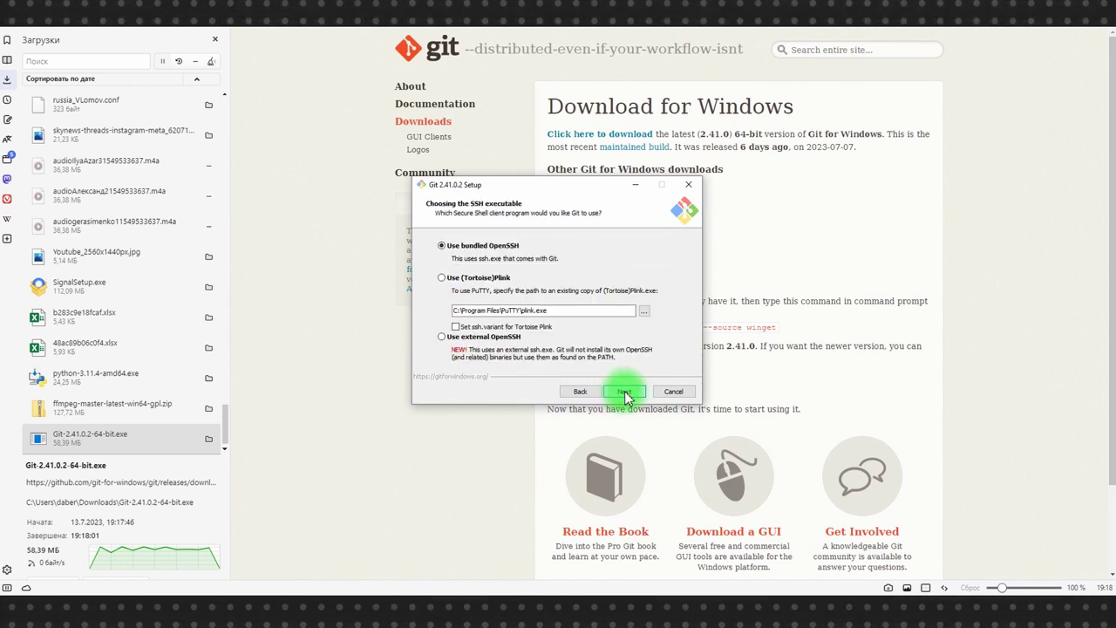
pyautogui.click(624, 393)
pyautogui.click(624, 392)
pyautogui.click(624, 393)
pyautogui.click(625, 392)
pyautogui.click(624, 392)
pyautogui.click(624, 392)
pyautogui.click(625, 393)
pyautogui.click(625, 392)
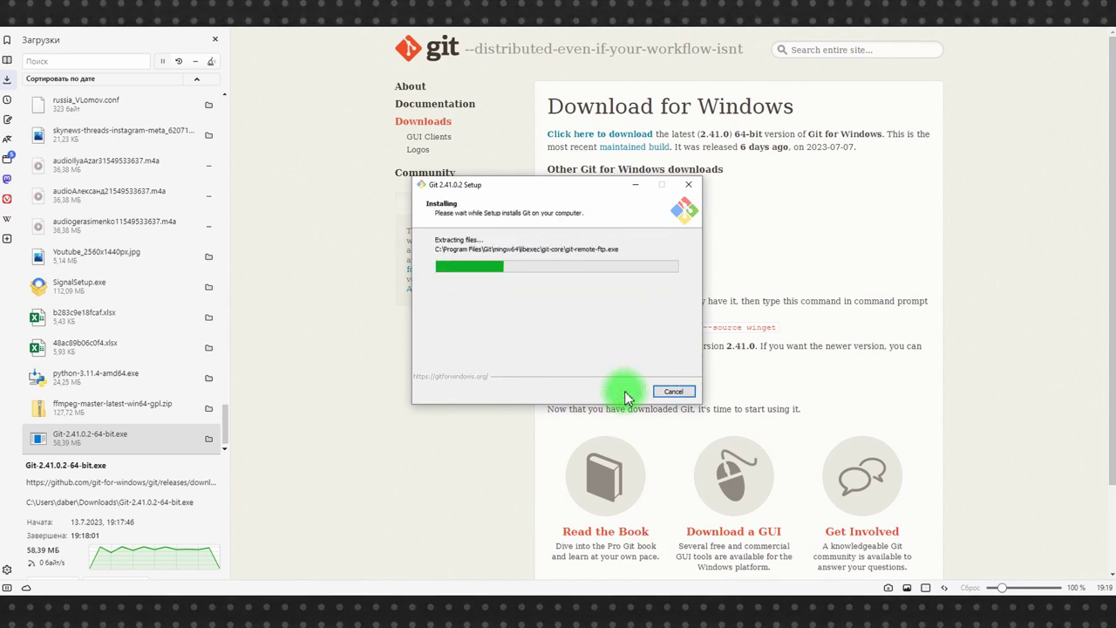
pyautogui.click(624, 392)
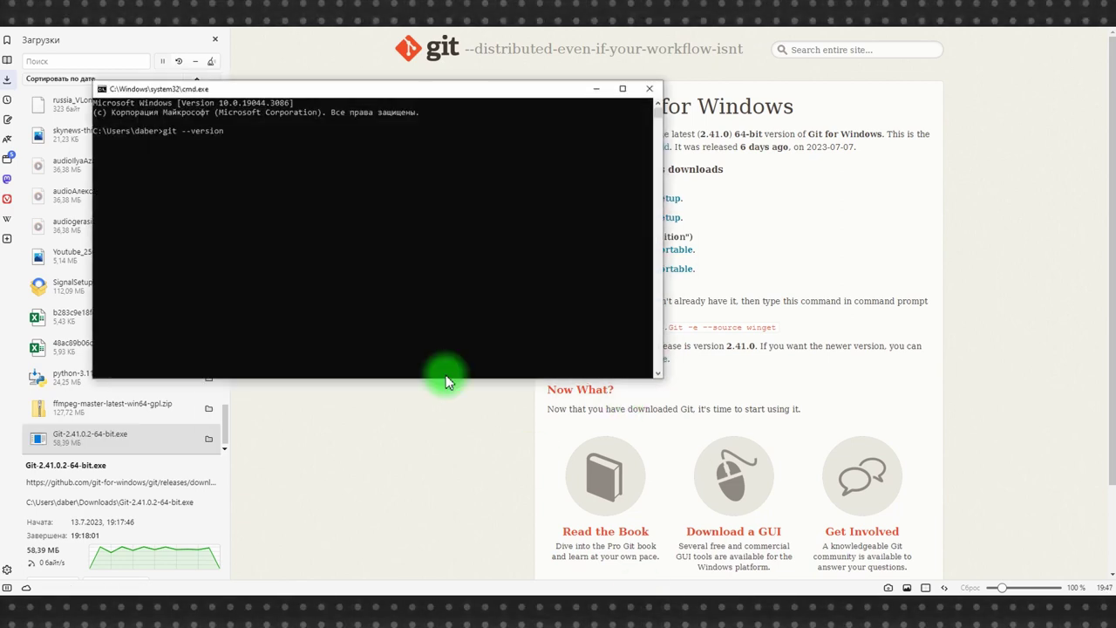
# Run git --version in the command prompt, and open the C:\Program Files\Git folder in Total Commander
pyautogui.press('Return')
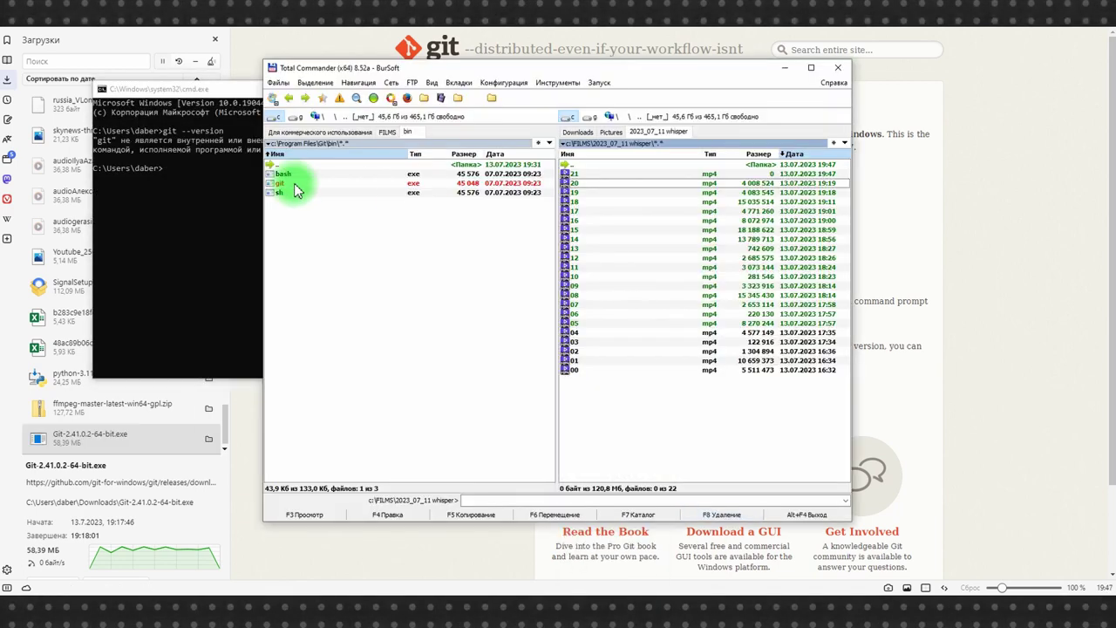
pyautogui.doubleClick(294, 187)
pyautogui.doubleClick(280, 165)
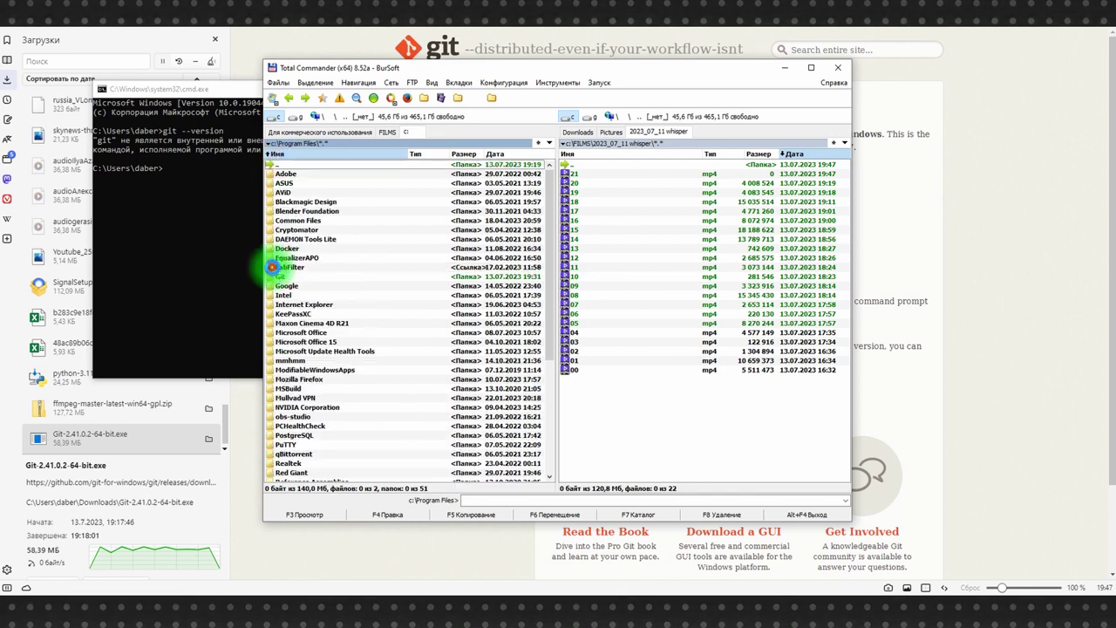
pyautogui.doubleClick(295, 278)
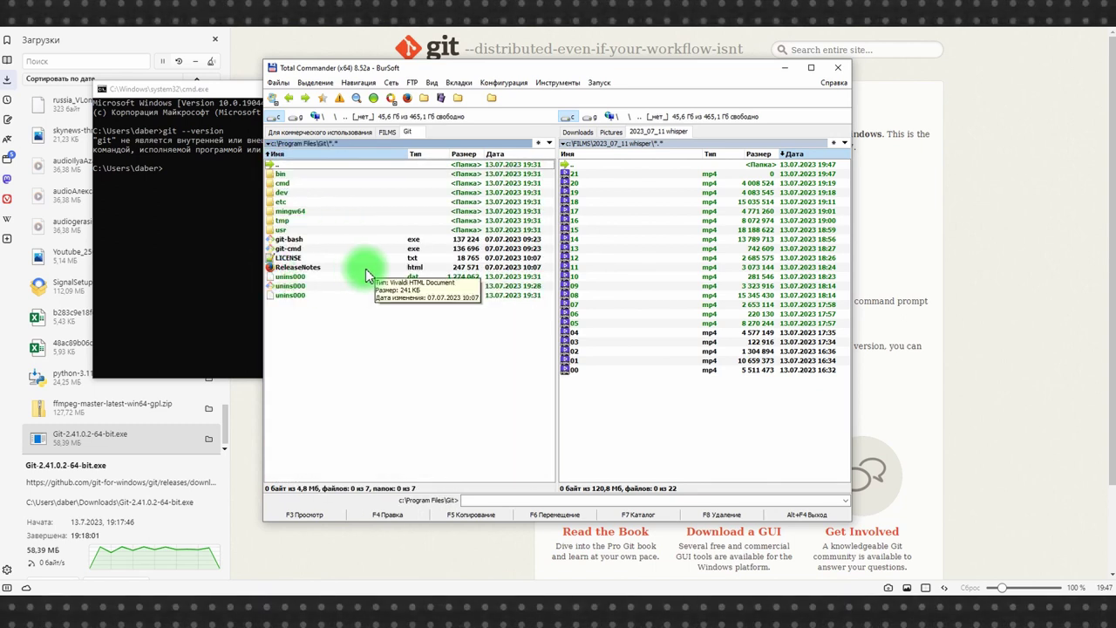
# Open the user's Path environment variable for editing from the advanced system settings
pyautogui.rightClick(17, 577)
pyautogui.click(62, 328)
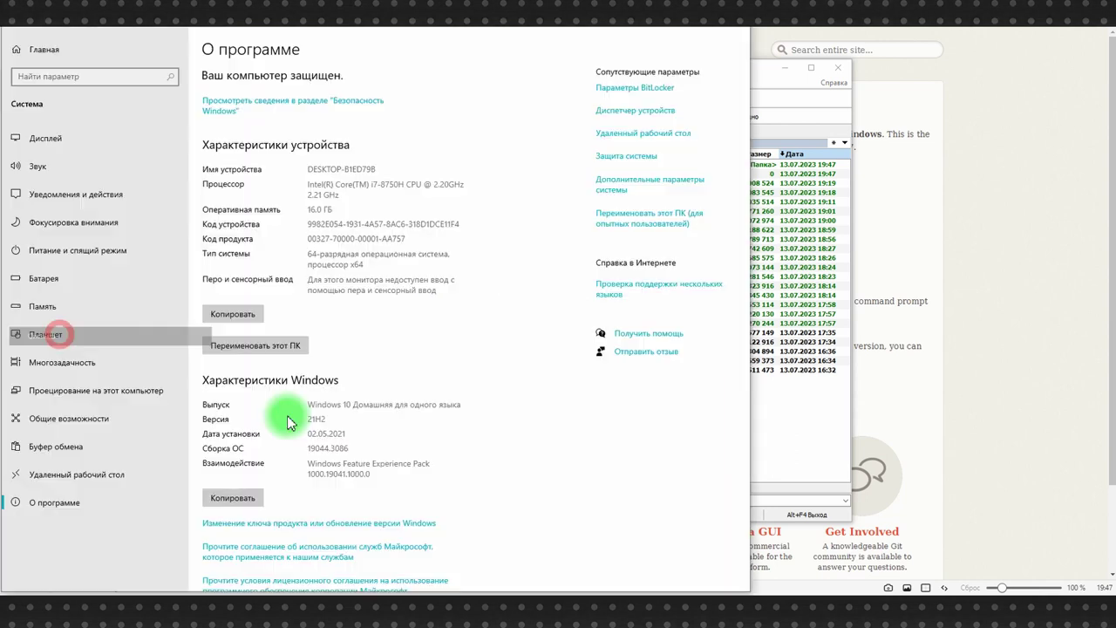
pyautogui.click(628, 181)
pyautogui.click(296, 341)
pyautogui.doubleClick(524, 200)
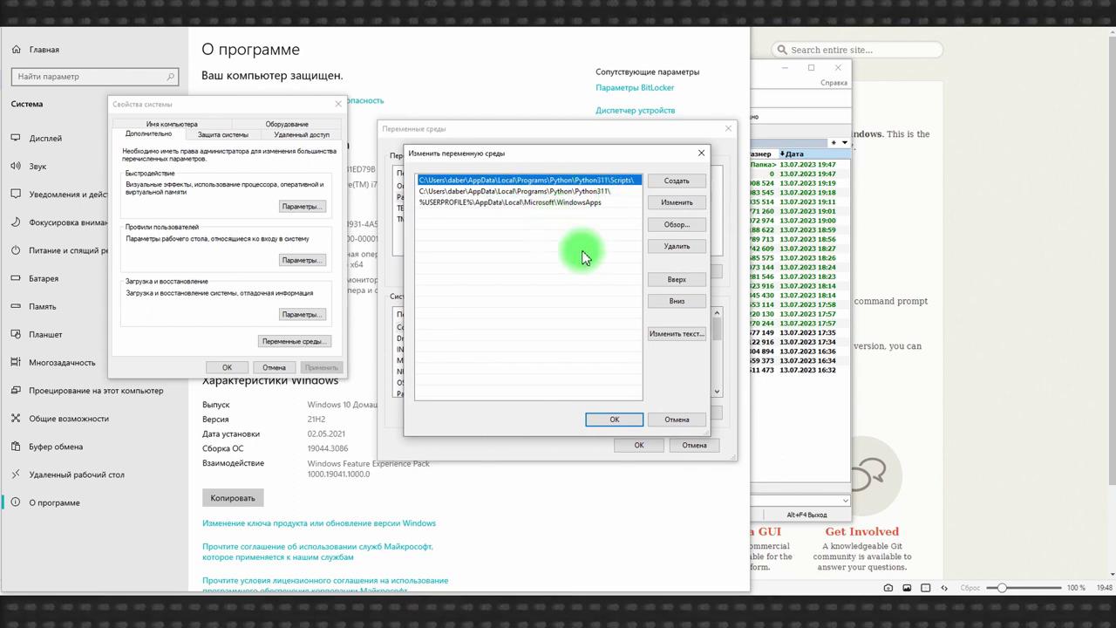
# Copy the full path of the bin folder inside C:\Program Files\Git from Total Commander
pyautogui.click(616, 591)
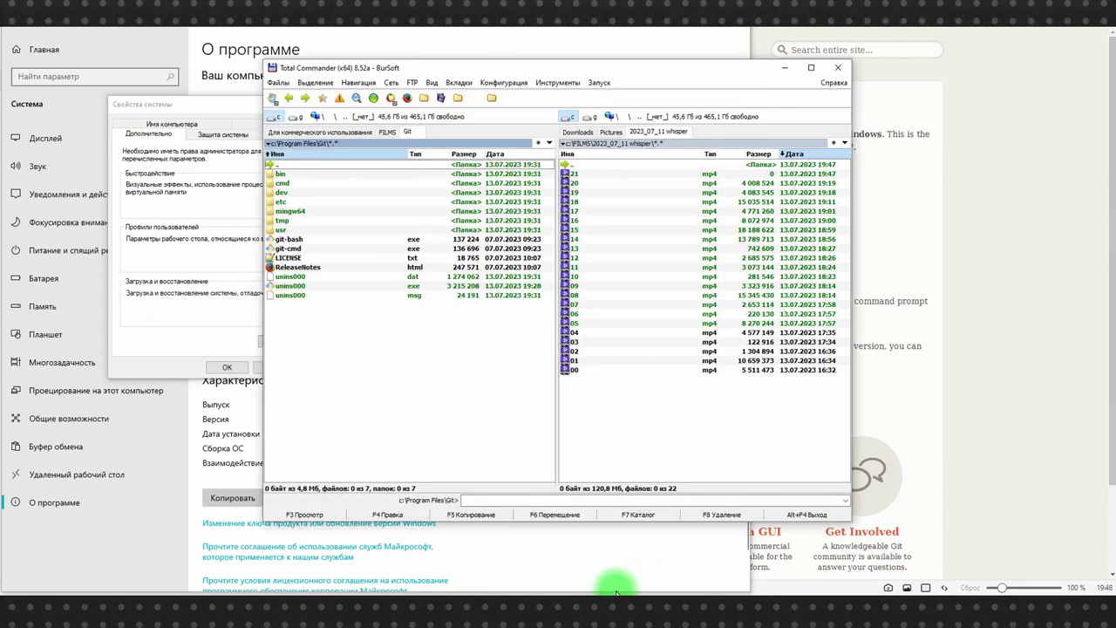
pyautogui.doubleClick(281, 174)
pyautogui.doubleClick(279, 166)
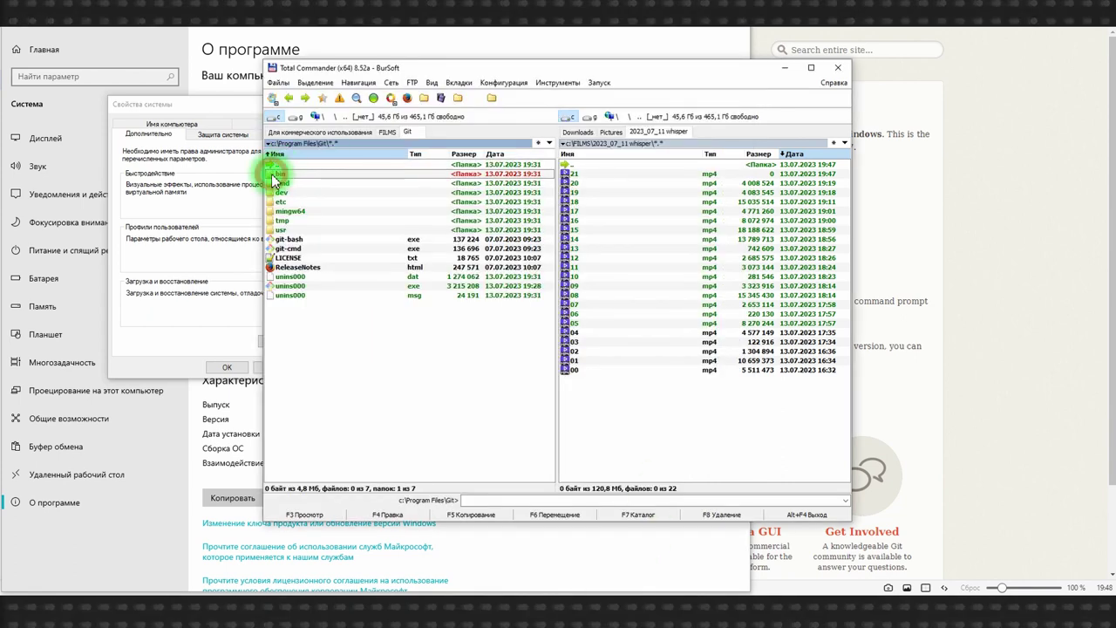
pyautogui.click(554, 82)
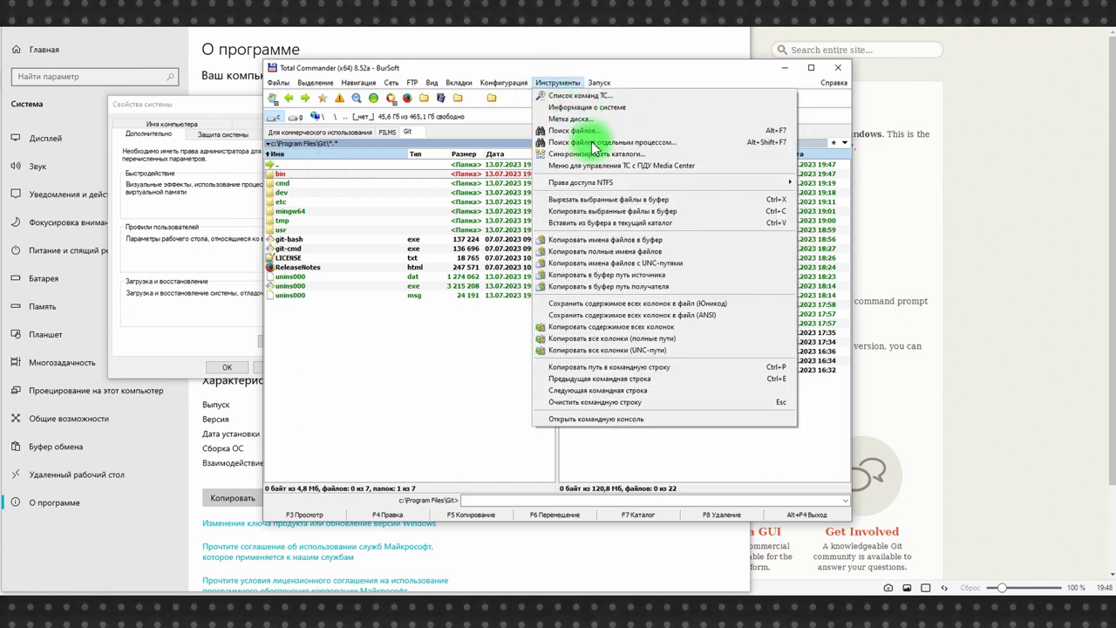
pyautogui.click(611, 239)
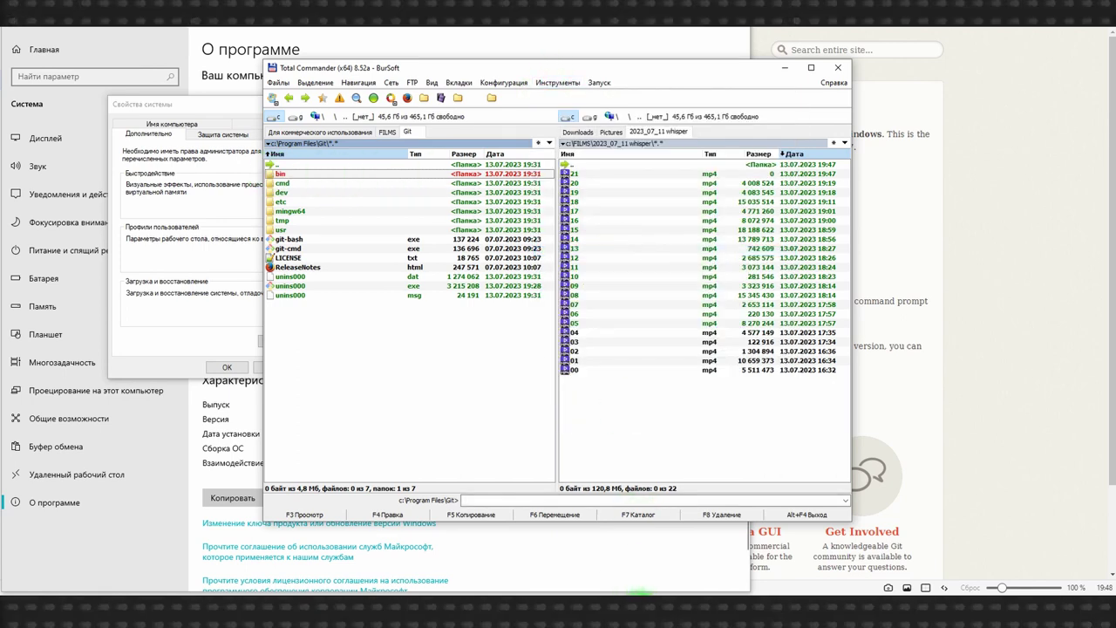
# Add c:\Program Files\Git\bin\ as a new entry in the user's Path variable, then reopen the list to check it
pyautogui.click(643, 594)
pyautogui.click(687, 182)
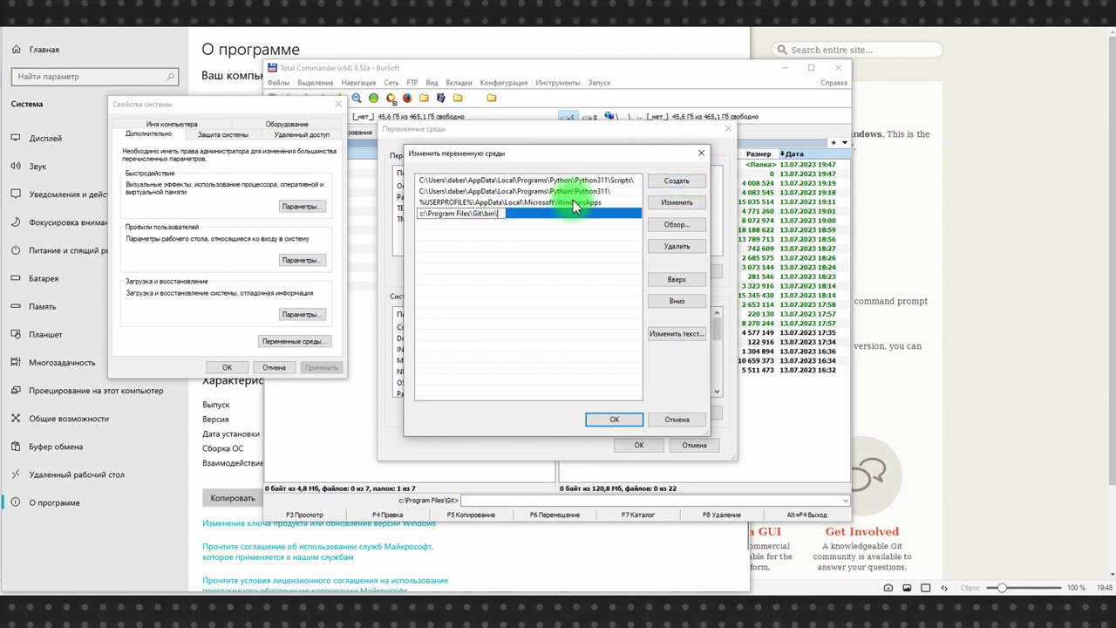
pyautogui.click(612, 419)
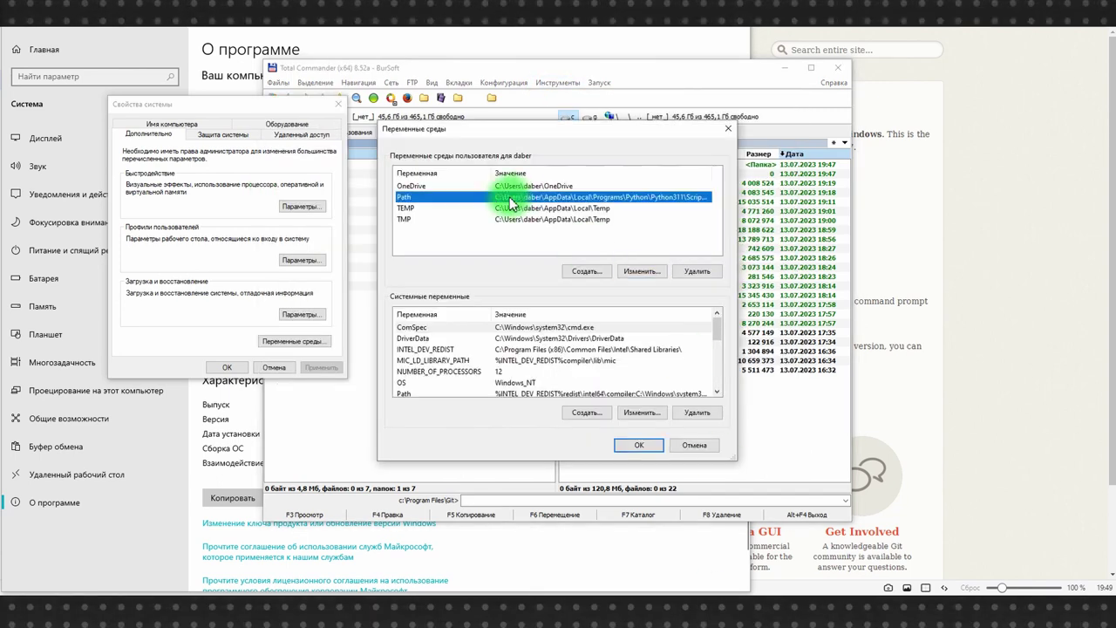
pyautogui.doubleClick(443, 197)
pyautogui.click(598, 418)
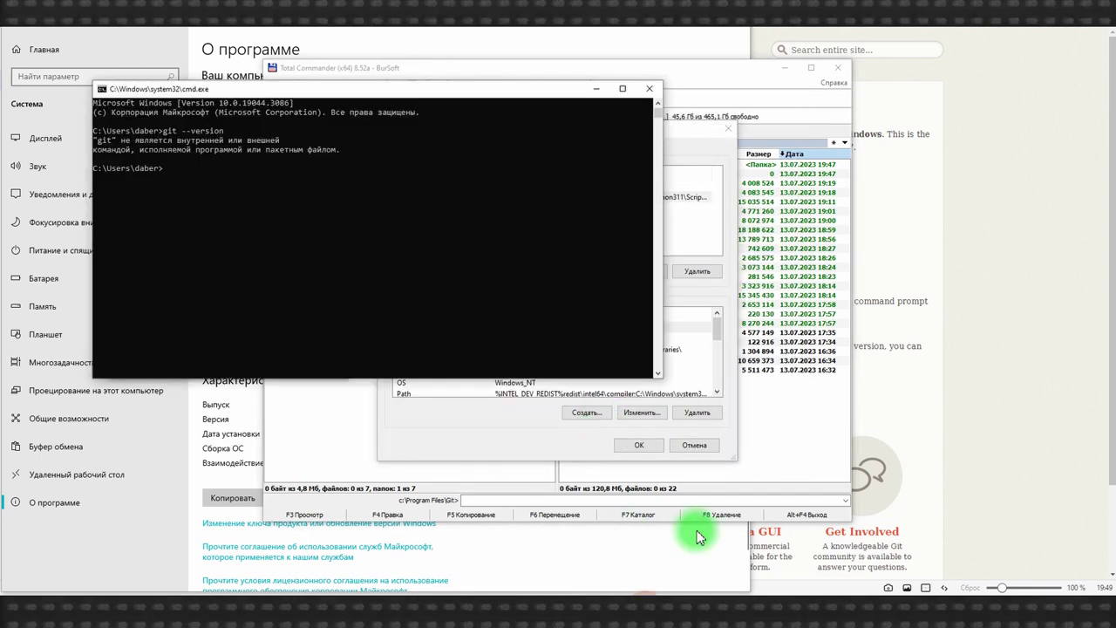
# Close the old command prompt and run git --version in a new one
pyautogui.click(646, 92)
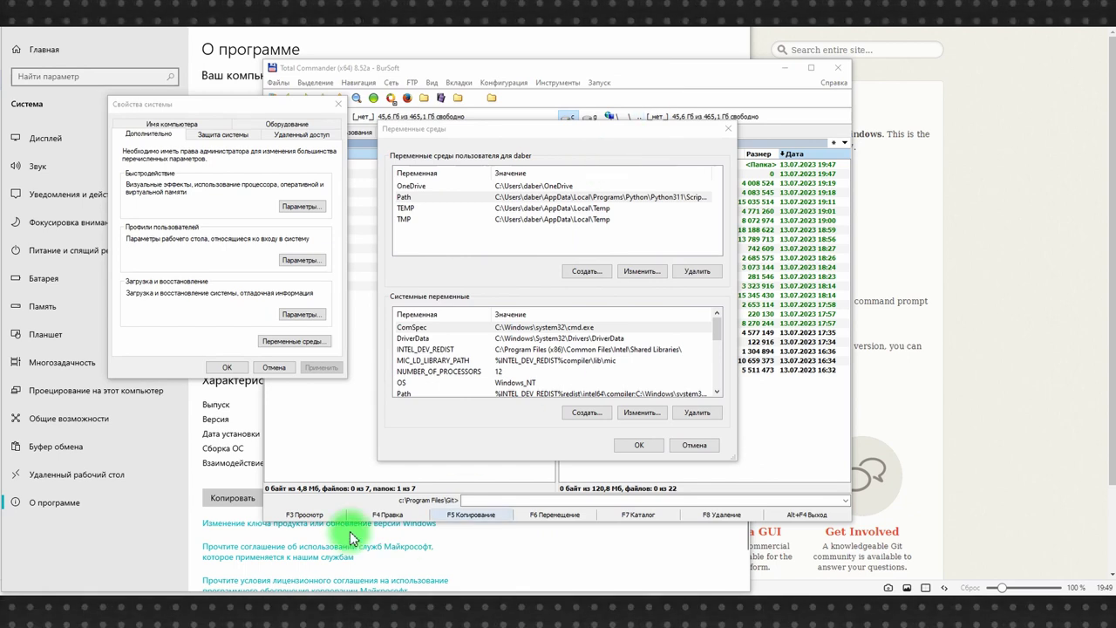
pyautogui.press('super+r')
pyautogui.press('Return')
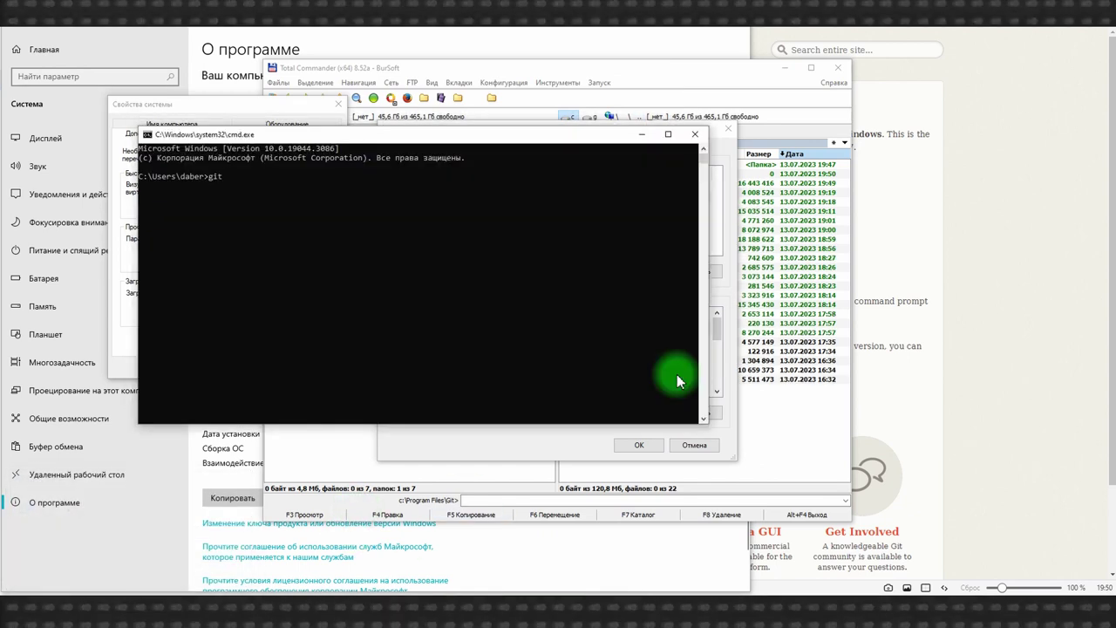
pyautogui.write('git --version')
pyautogui.press('Return')
# Save the environment variable changes and close the command prompt
pyautogui.click(727, 258)
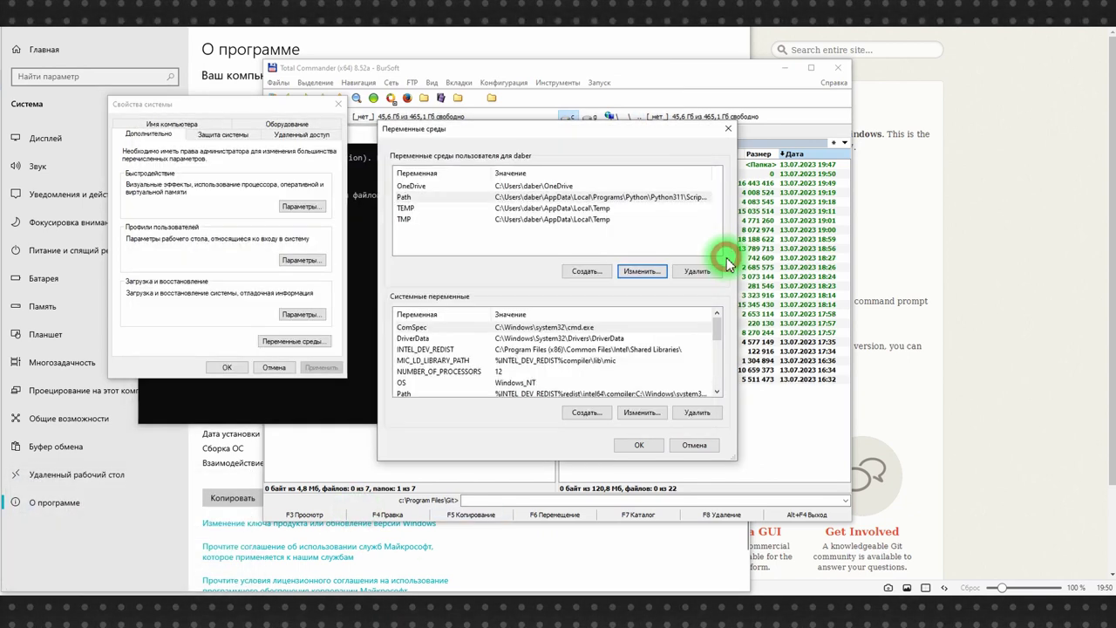
pyautogui.click(630, 445)
pyautogui.click(530, 232)
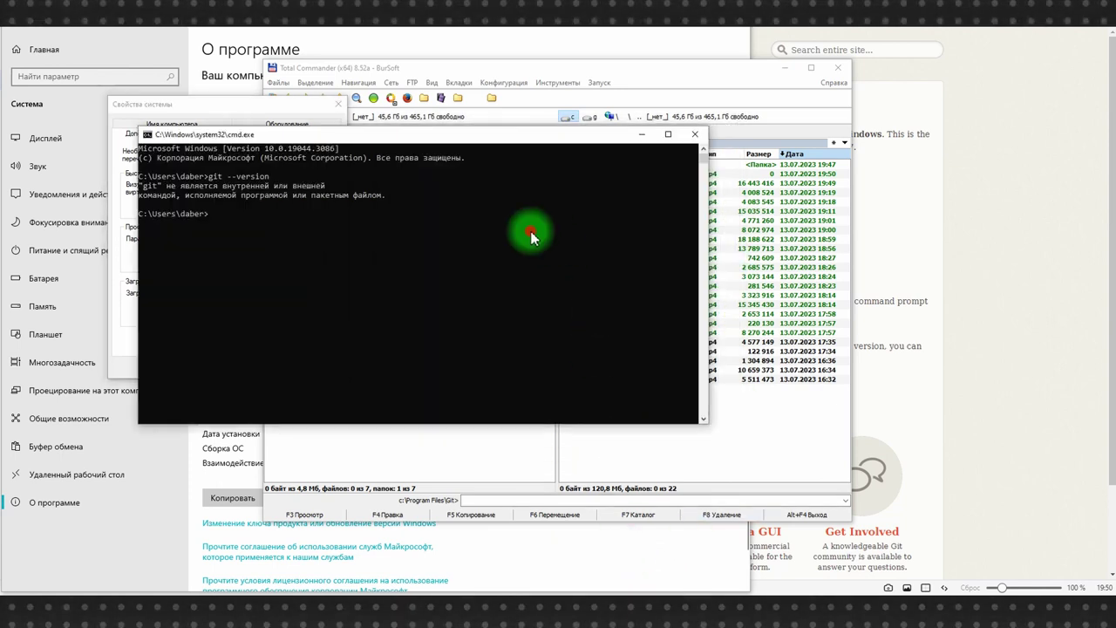
pyautogui.hotkey('alt', 'F4')
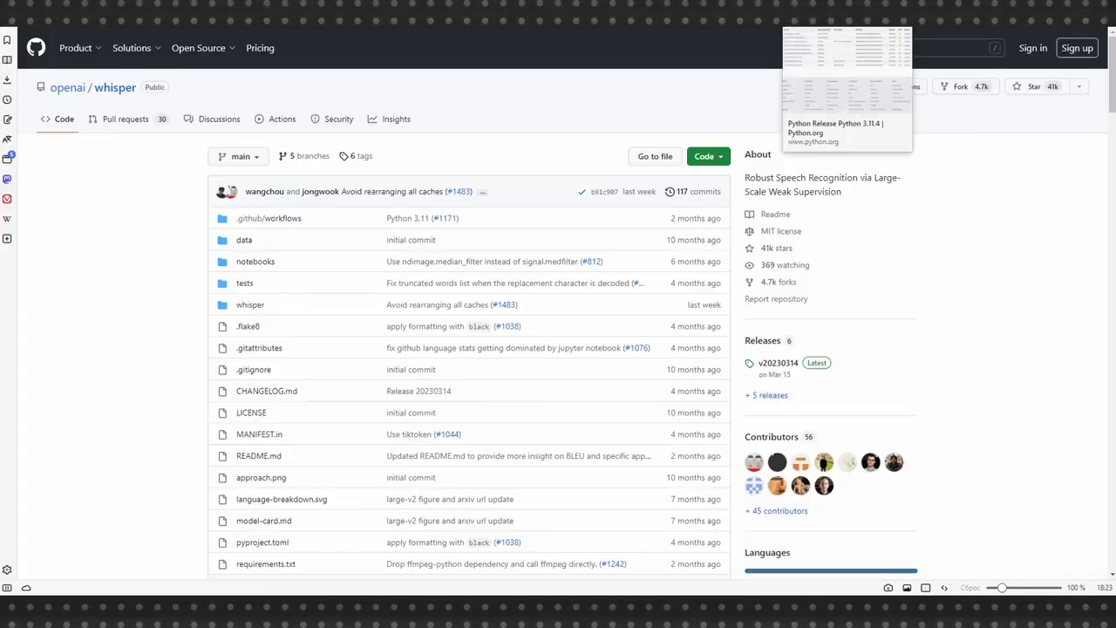
# Copy the Whisper install command from the README's Setup section and run it as python -m pip install -U openai-whisper
pyautogui.scroll(-20, 678, 337)
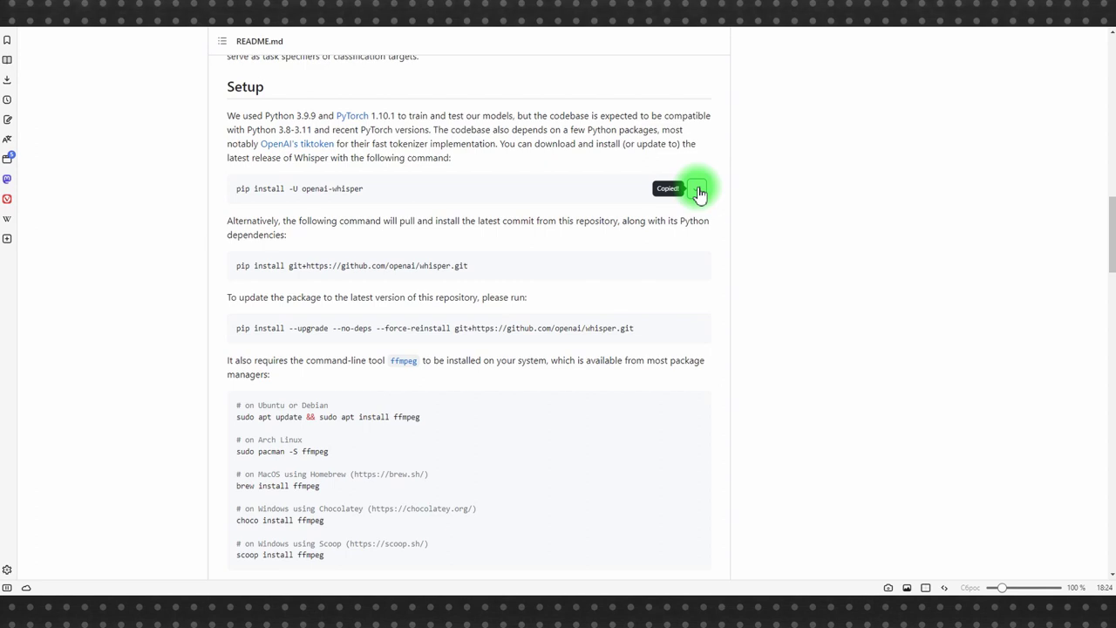
pyautogui.click(699, 191)
pyautogui.click(579, 597)
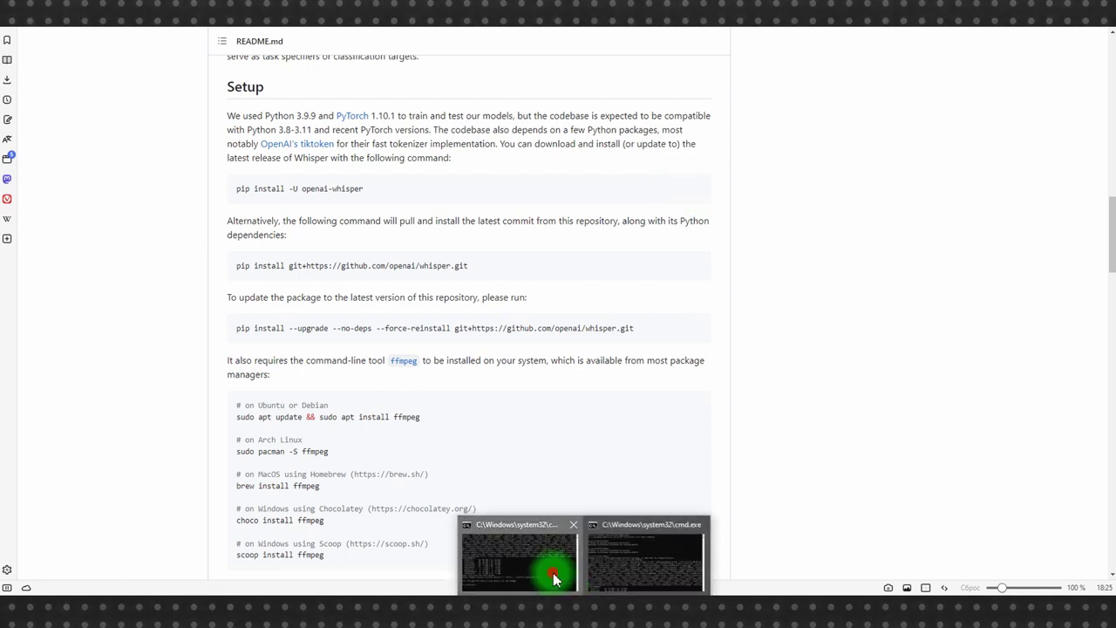
pyautogui.click(579, 570)
pyautogui.write('python -m')
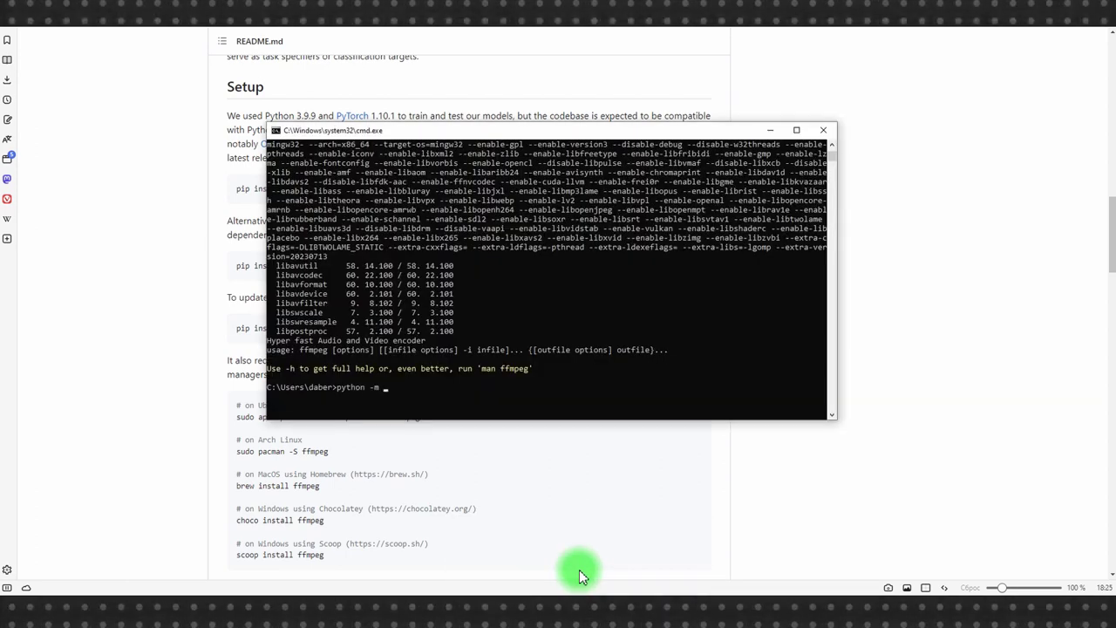
pyautogui.hotkey('ctrl', 'v')
pyautogui.press('Return')
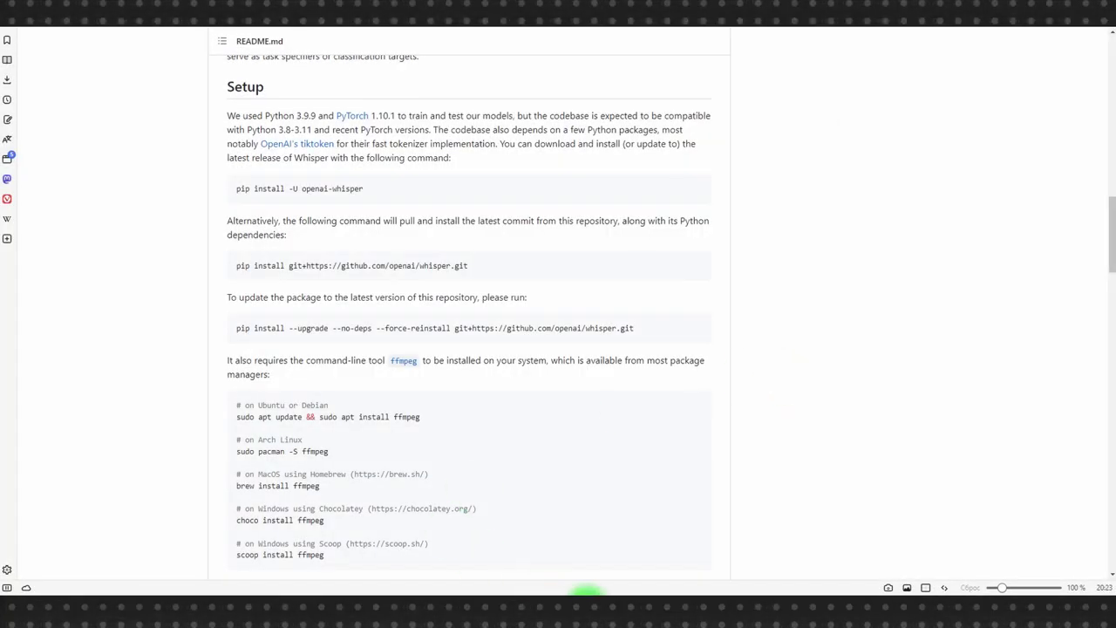
# Open a command prompt in the C:\FILMS\2023_07_06 Threads folder from its File Explorer window
pyautogui.click(608, 600)
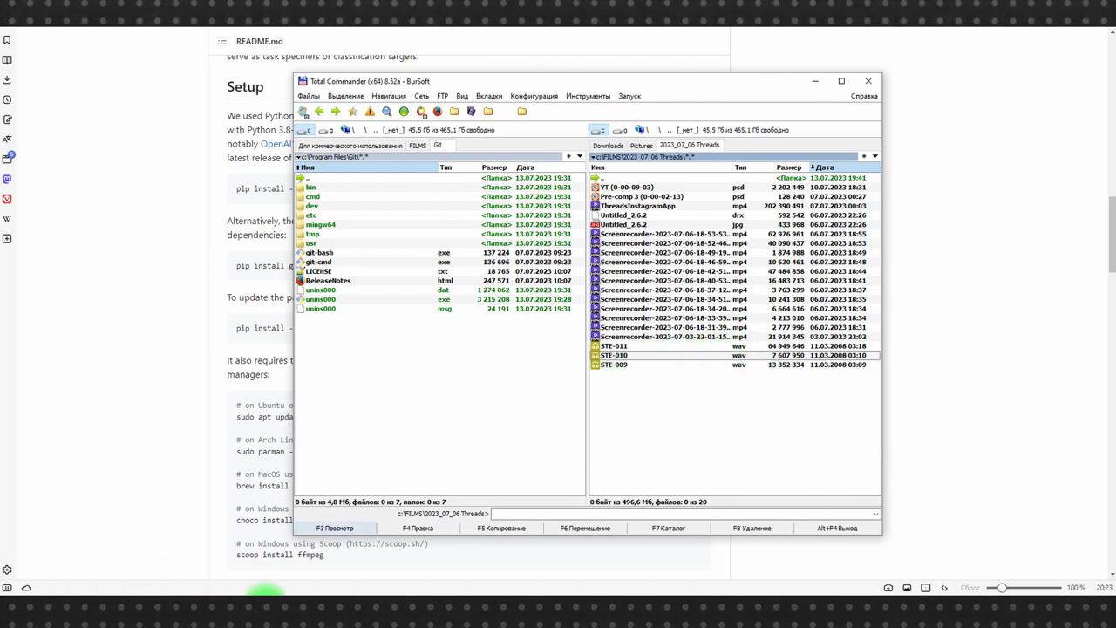
pyautogui.click(296, 599)
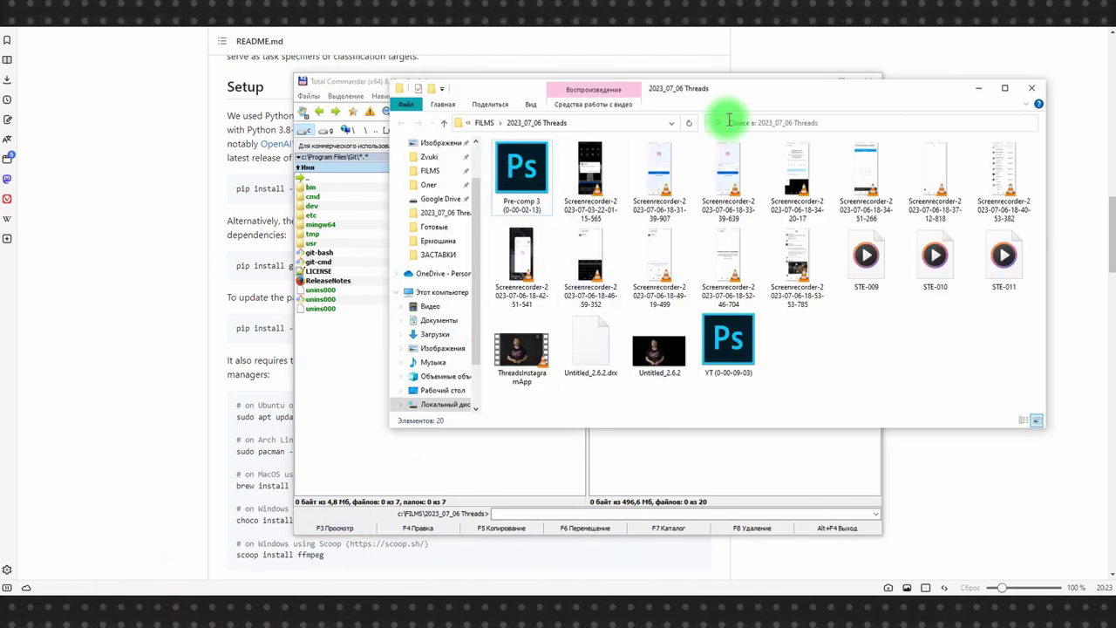
pyautogui.click(596, 129)
pyautogui.write('cmd')
pyautogui.press('Return')
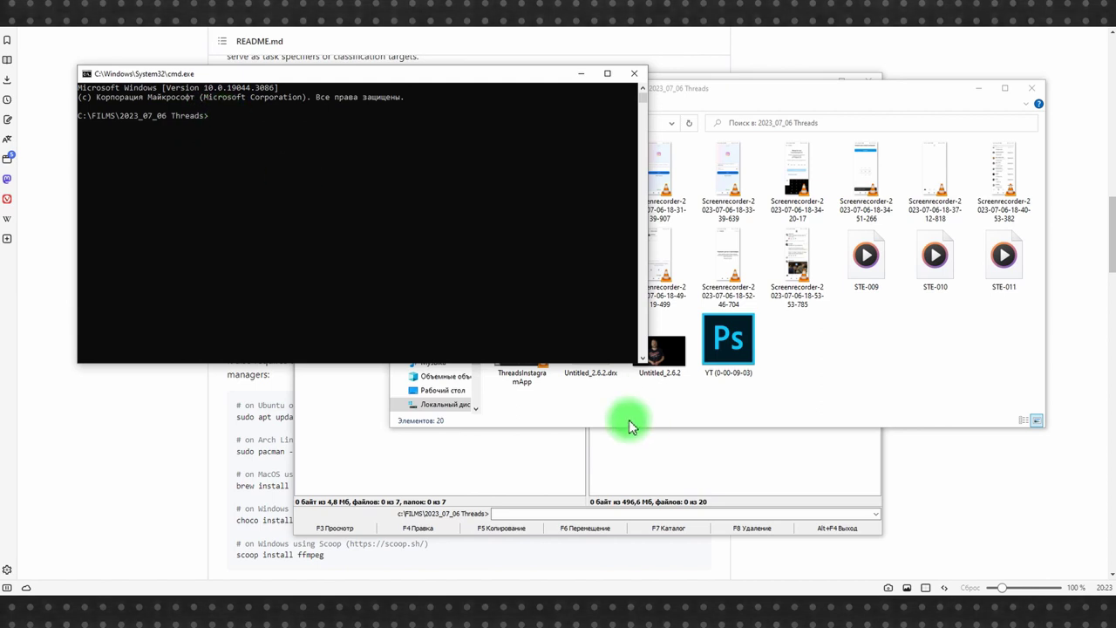
# Transcribe the STE-009 recording by running whisper STE-009.wav in the command prompt
pyautogui.click(868, 266)
pyautogui.rightClick(868, 266)
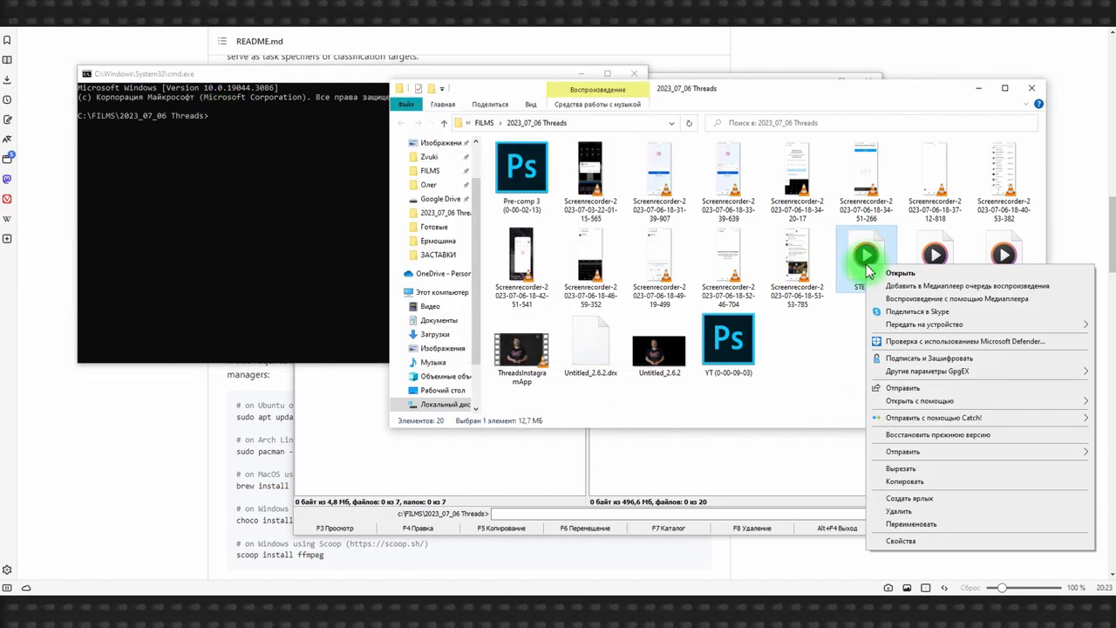
pyautogui.click(899, 524)
pyautogui.click(219, 125)
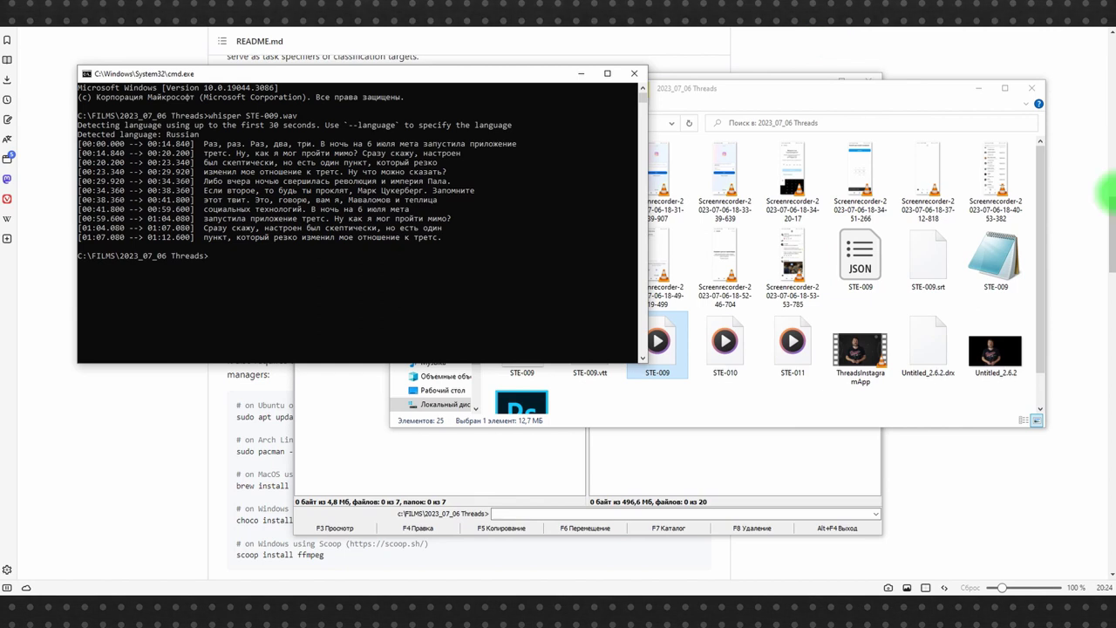
# Switch to Total Commander and select the generated STE-009 json, srt, tsv, vtt and txt files to review them
pyautogui.click(926, 262)
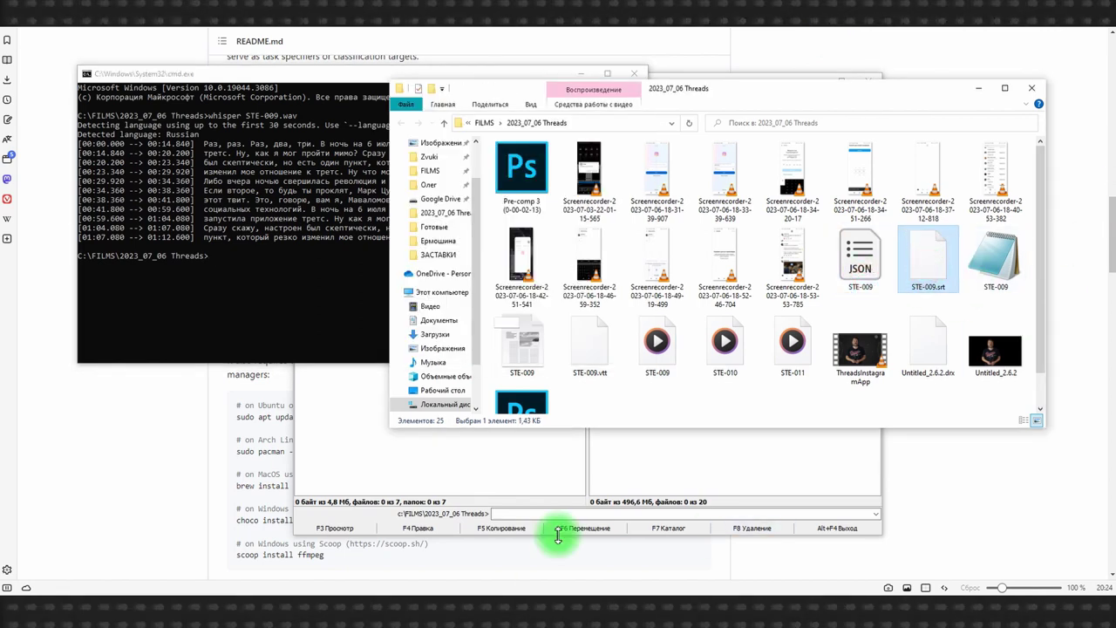
pyautogui.click(601, 593)
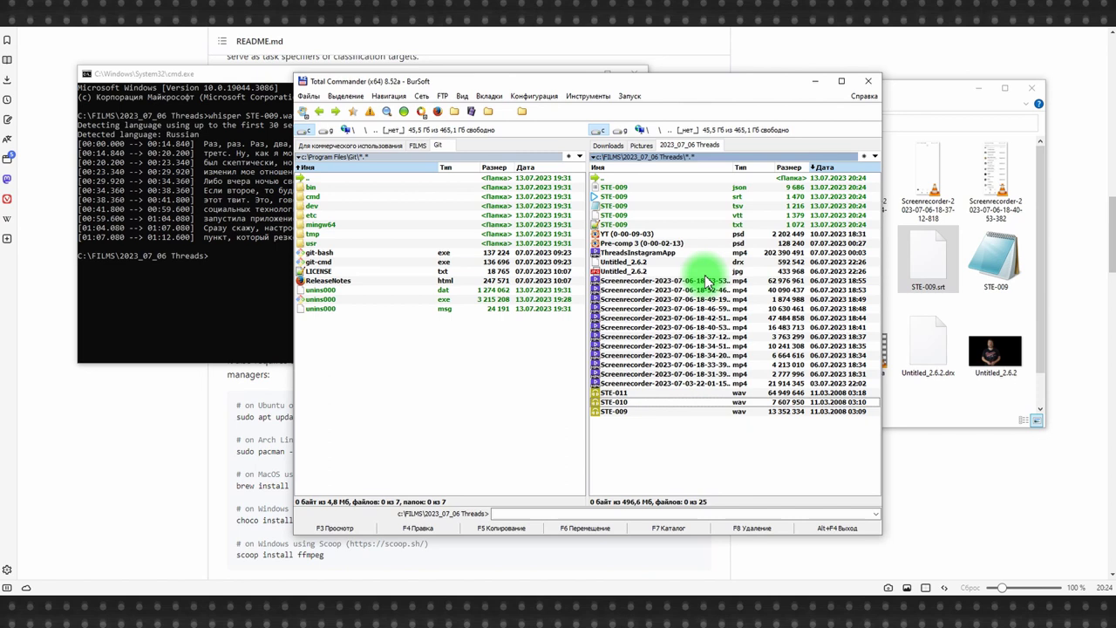
pyautogui.click(619, 187)
pyautogui.keyDown('shift'); pyautogui.click(619, 225); pyautogui.keyUp('shift')
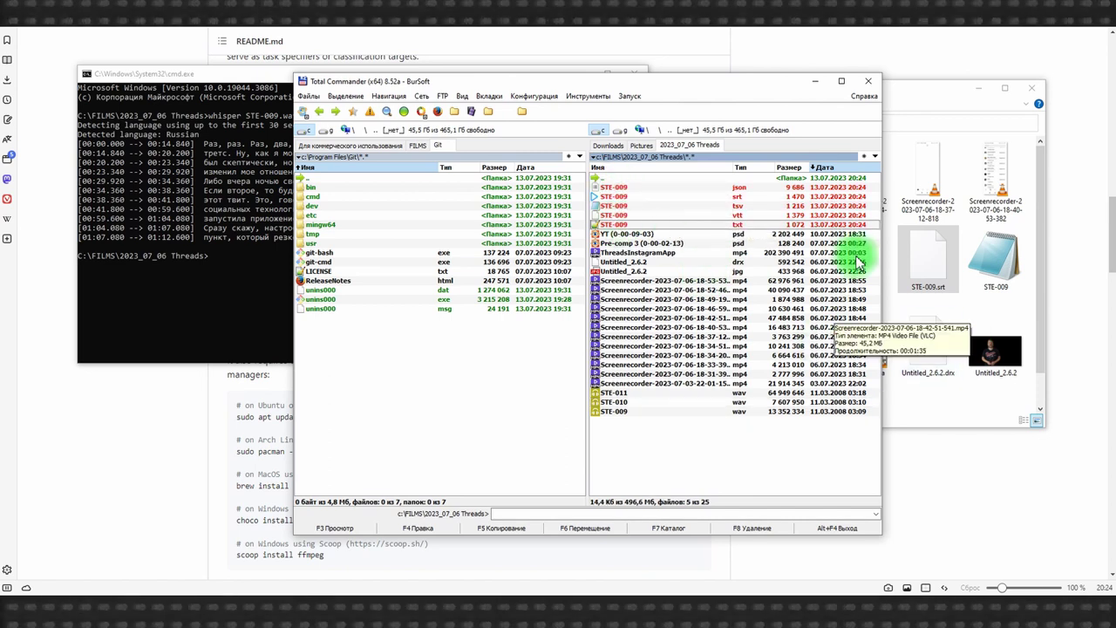
# Open STE-009.srt in Notepad++, edit a word in the seventh subtitle, save the file and close it
pyautogui.click(737, 196)
pyautogui.click(418, 528)
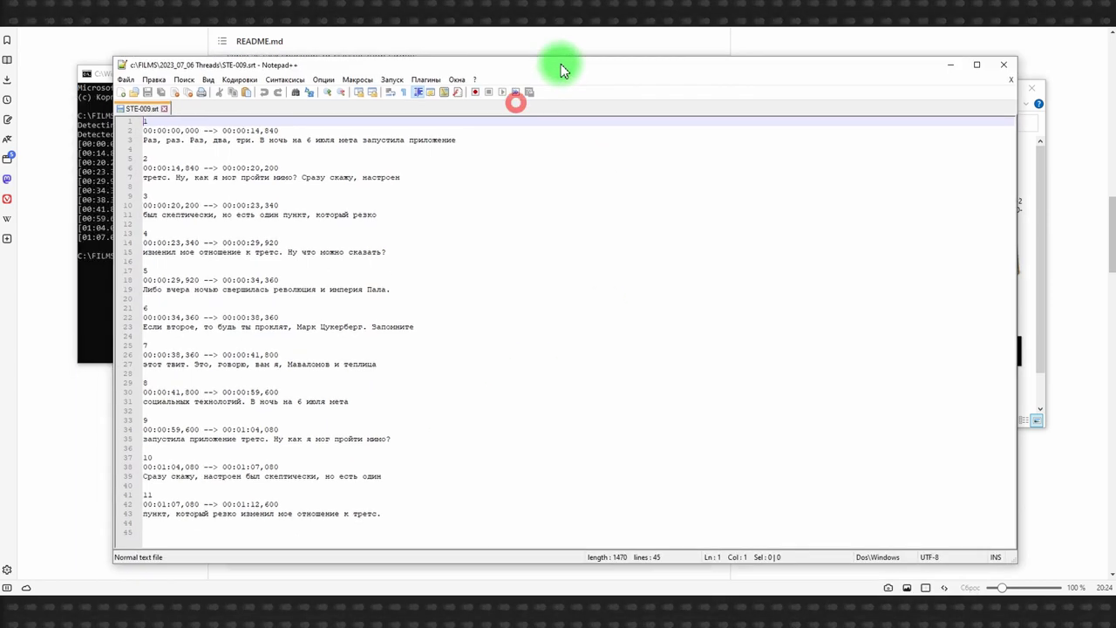
pyautogui.doubleClick(297, 356)
pyautogui.hotkey('ctrl', 'v')
pyautogui.click(993, 58)
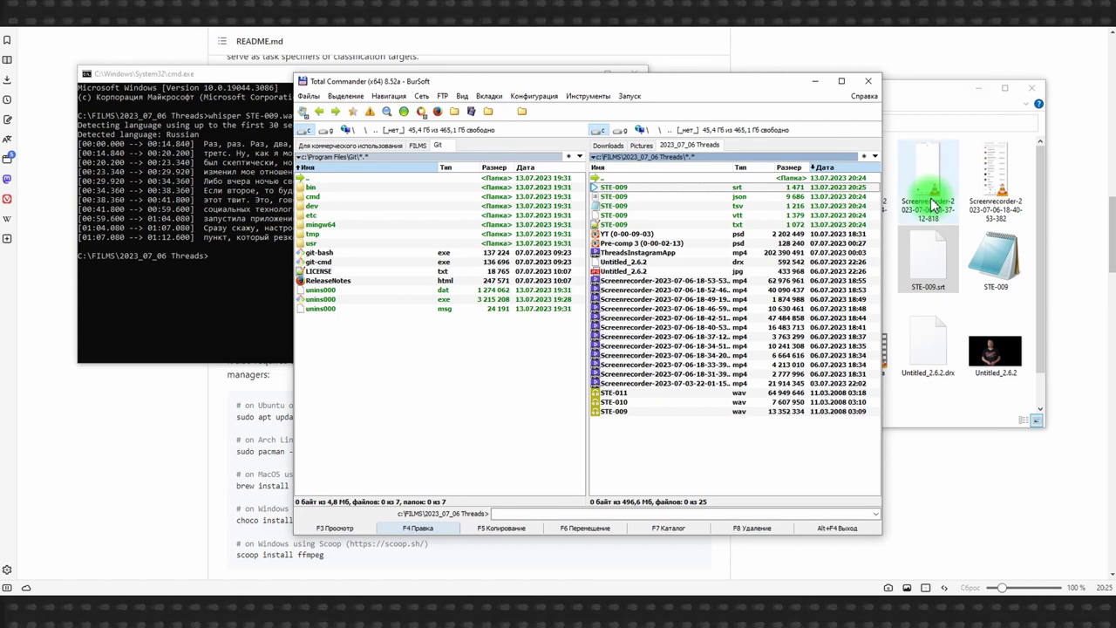
# Run whisper on STE-010.wav directly from Total Commander's command line in the 2023_07_06 Threads folder
pyautogui.click(665, 253)
pyautogui.click(618, 401)
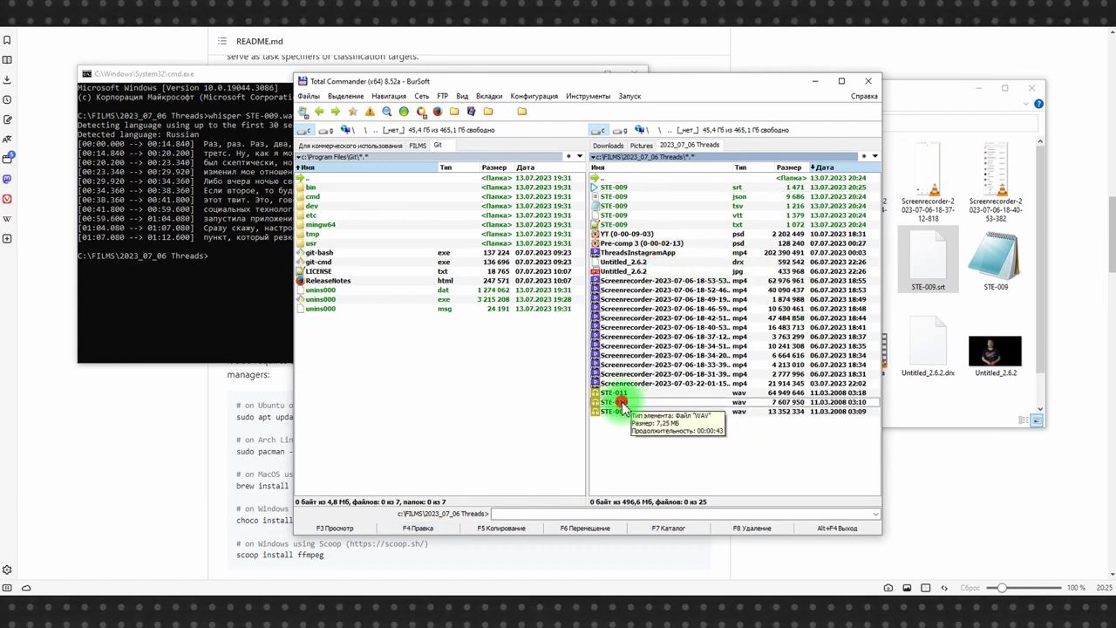
pyautogui.click(615, 402)
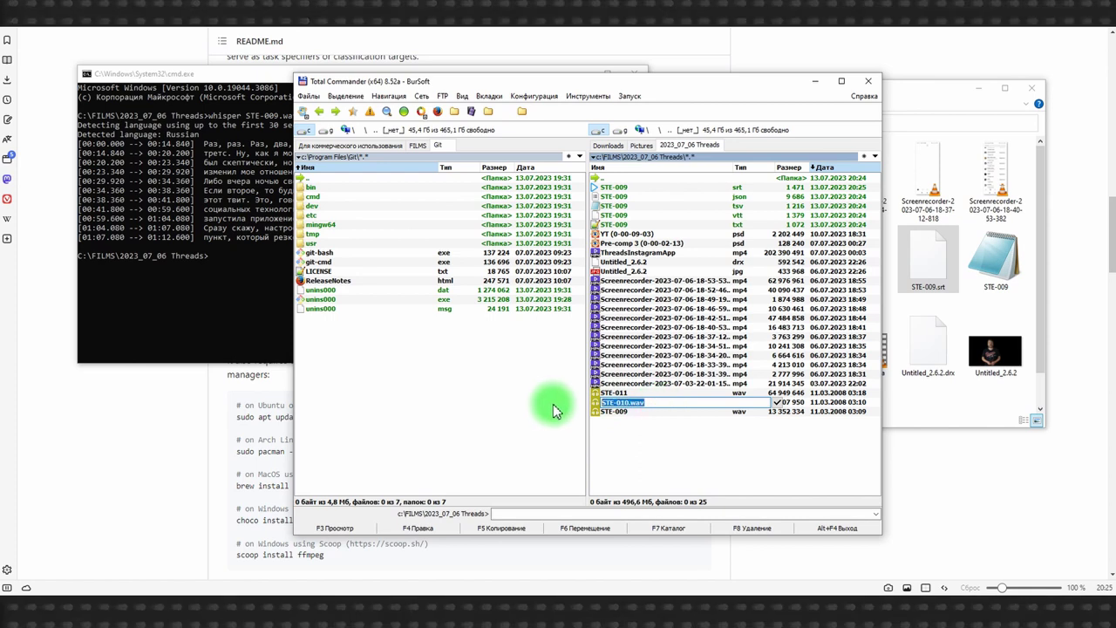
pyautogui.press('Escape')
pyautogui.hotkey('ctrl', 'Return')
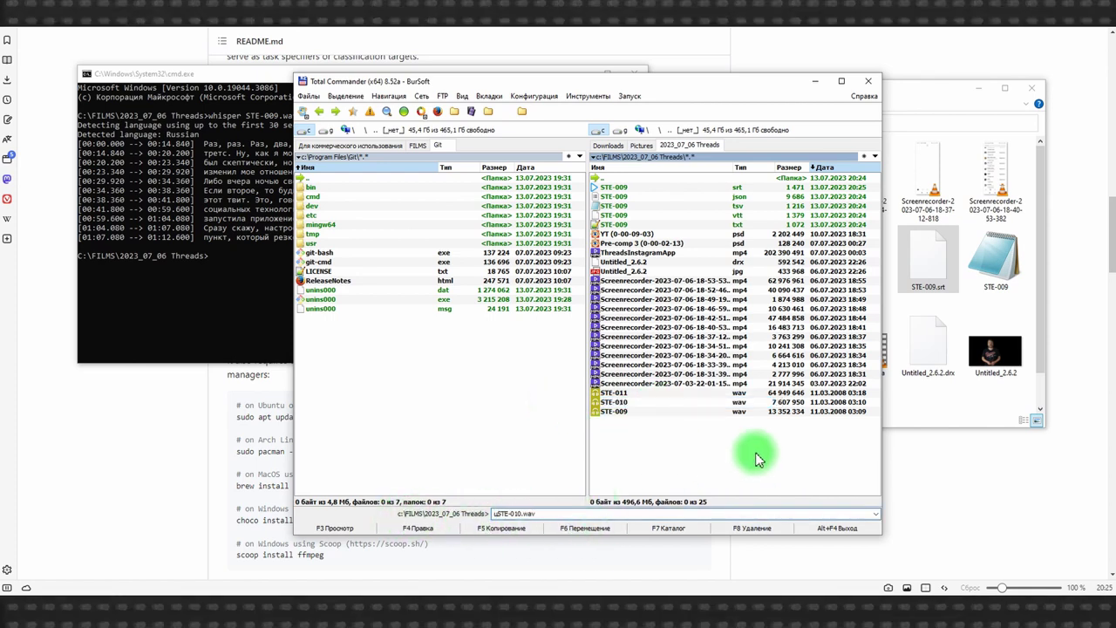
pyautogui.press('Return')
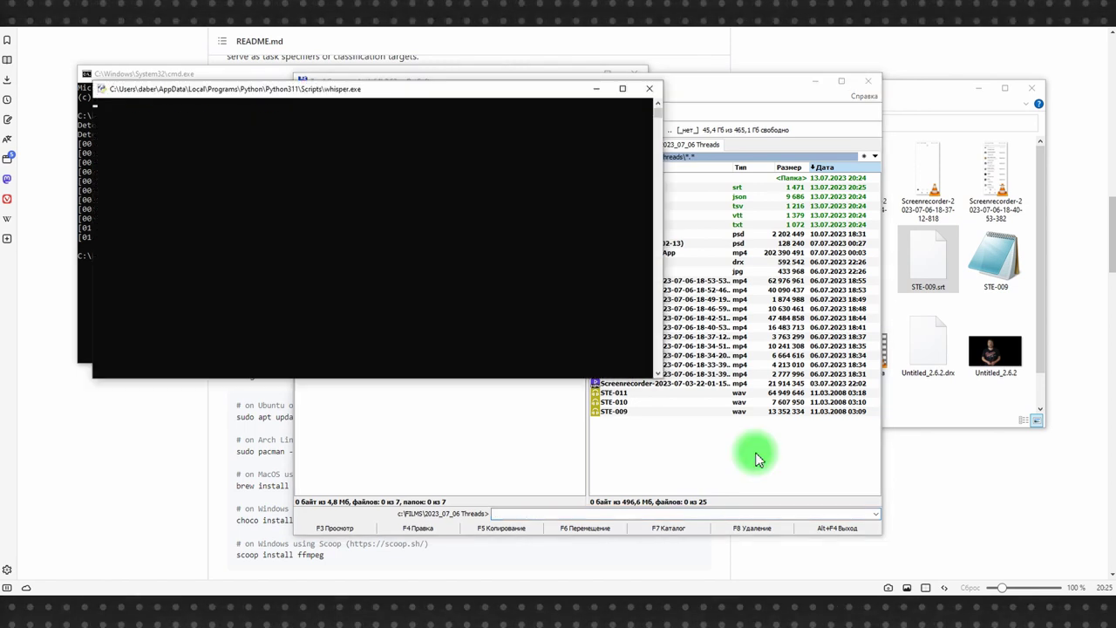